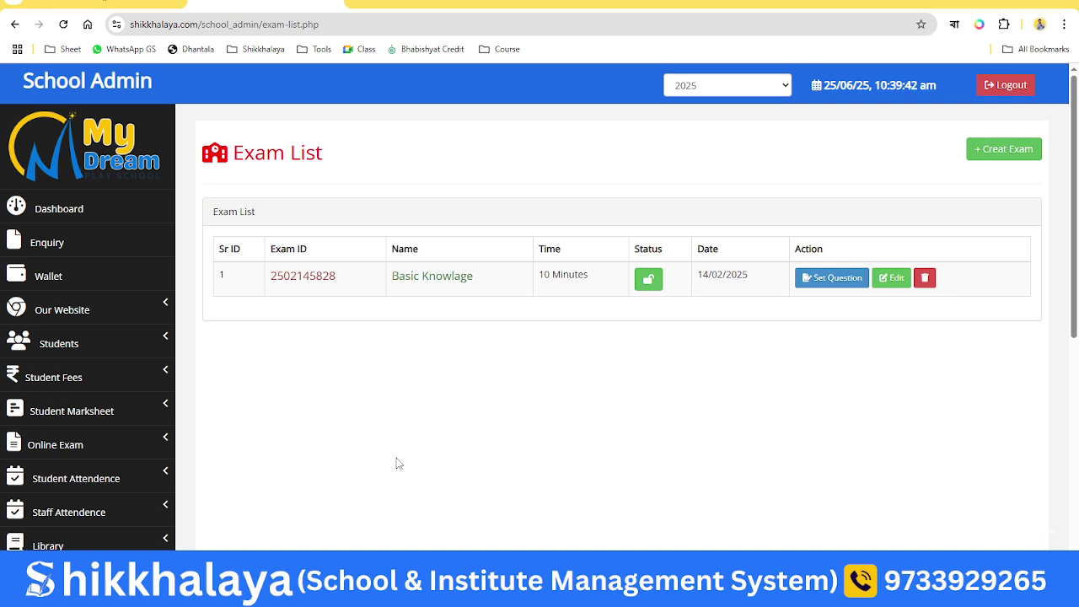
# Go to the exam list of the Online Exam section and start creating a new exam
pyautogui.scroll(-2, 181, 470)
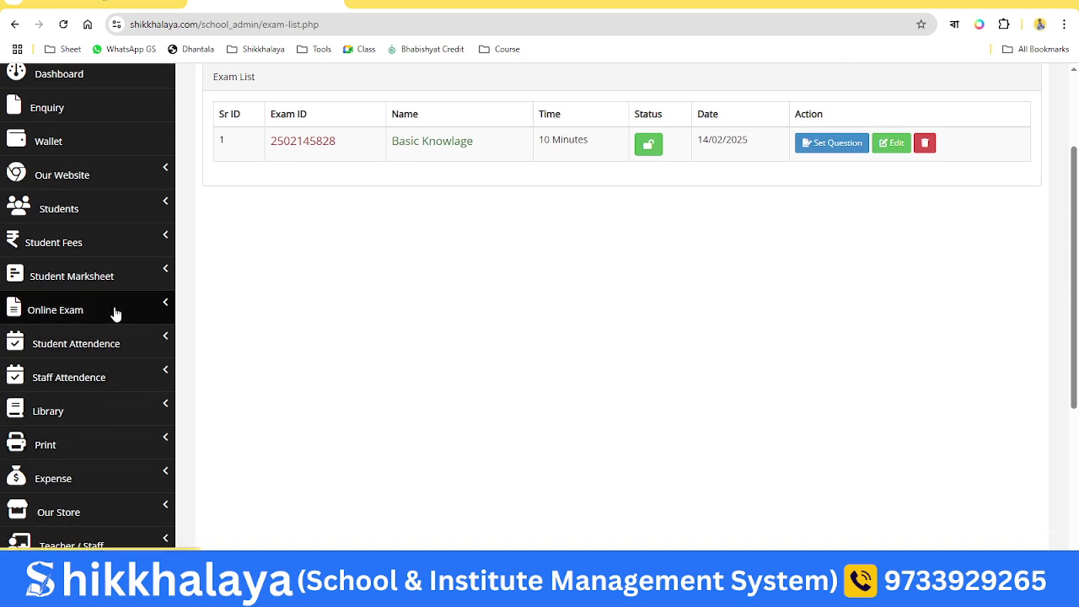
pyautogui.click(115, 313)
pyautogui.click(55, 311)
pyautogui.click(56, 312)
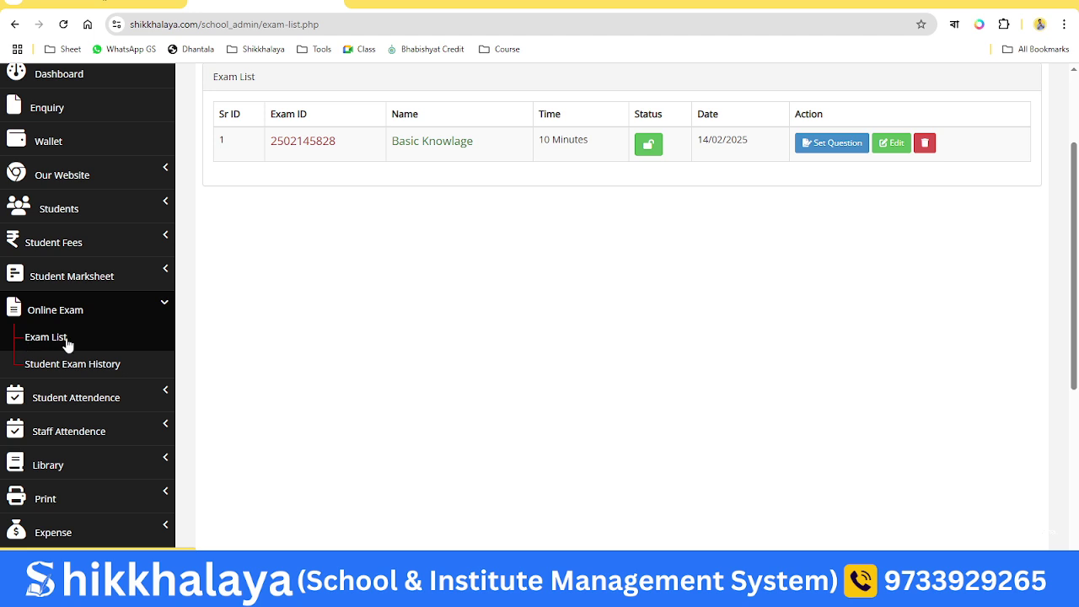
pyautogui.click(48, 338)
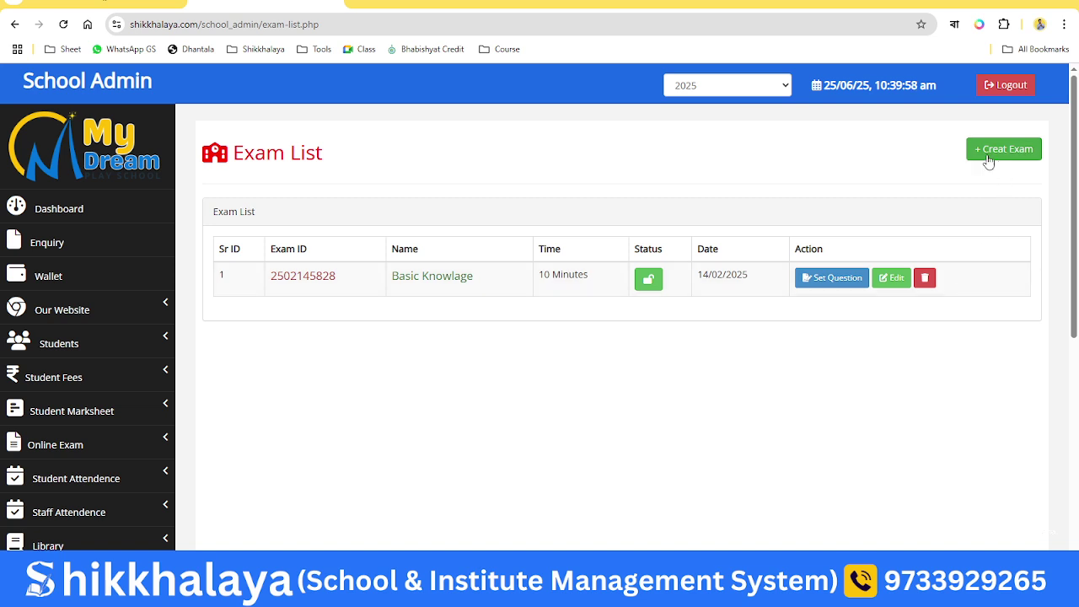
pyautogui.click(1015, 159)
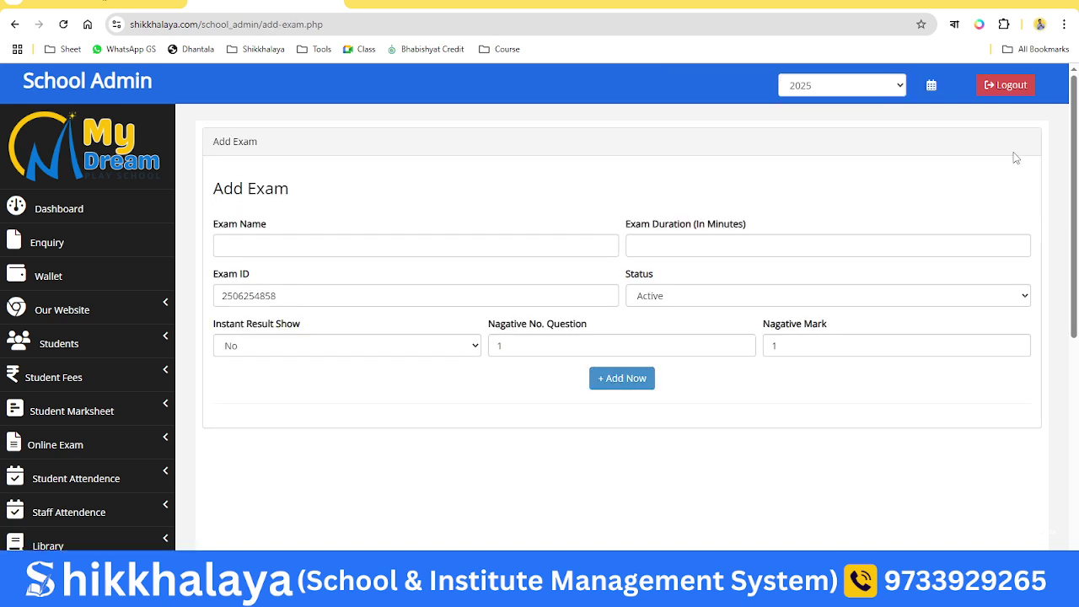
# Name the exam "Class 1 GS", give it a duration of 10 minutes, and choose Active as its status
pyautogui.click(400, 245)
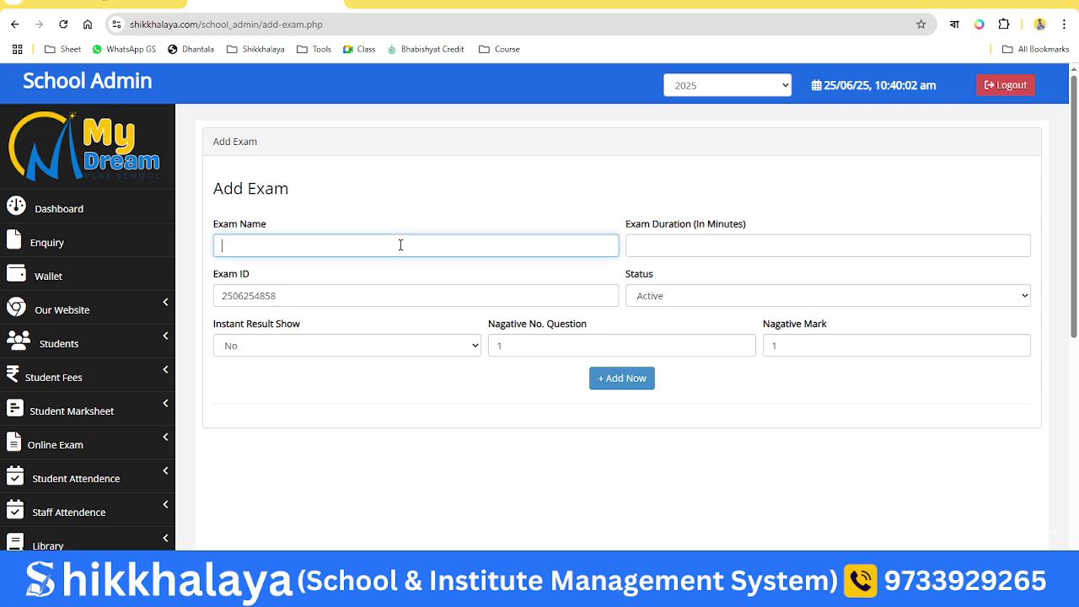
pyautogui.write('Class 1 GS')
pyautogui.click(664, 246)
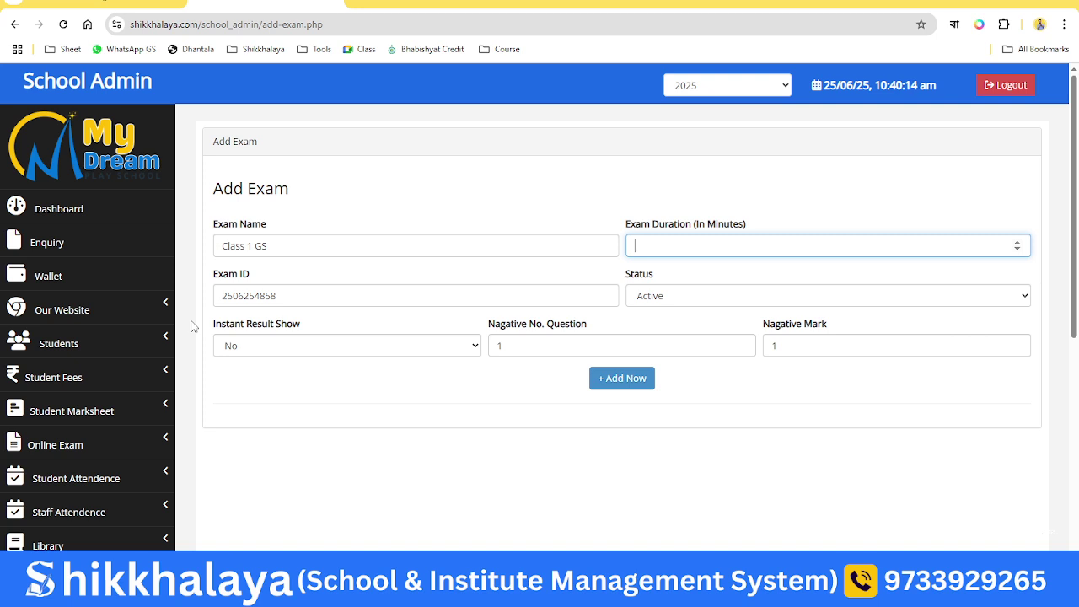
pyautogui.write('10')
pyautogui.click(693, 301)
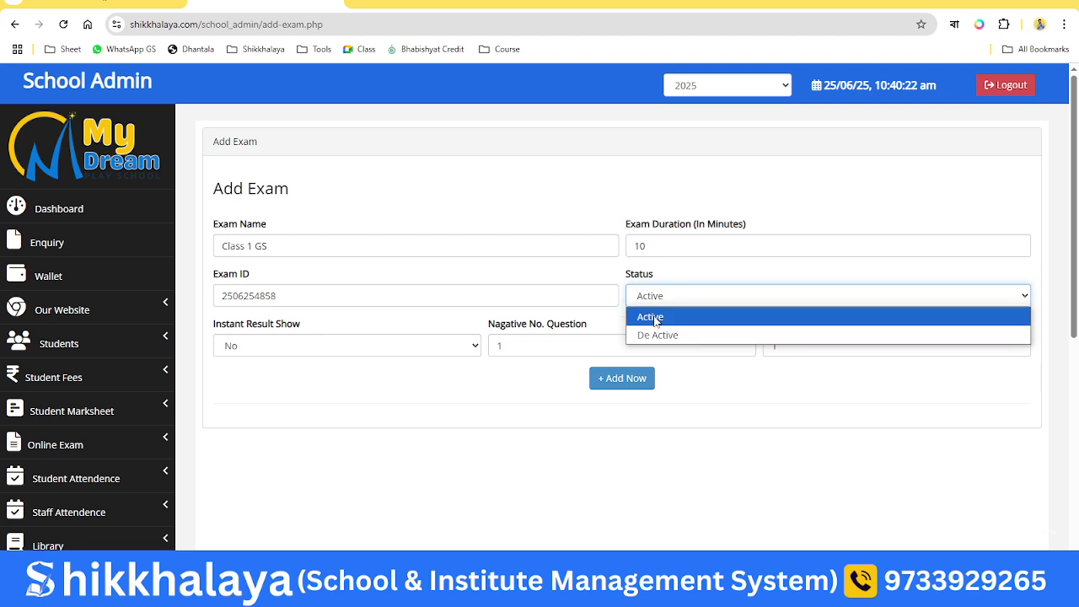
pyautogui.click(655, 319)
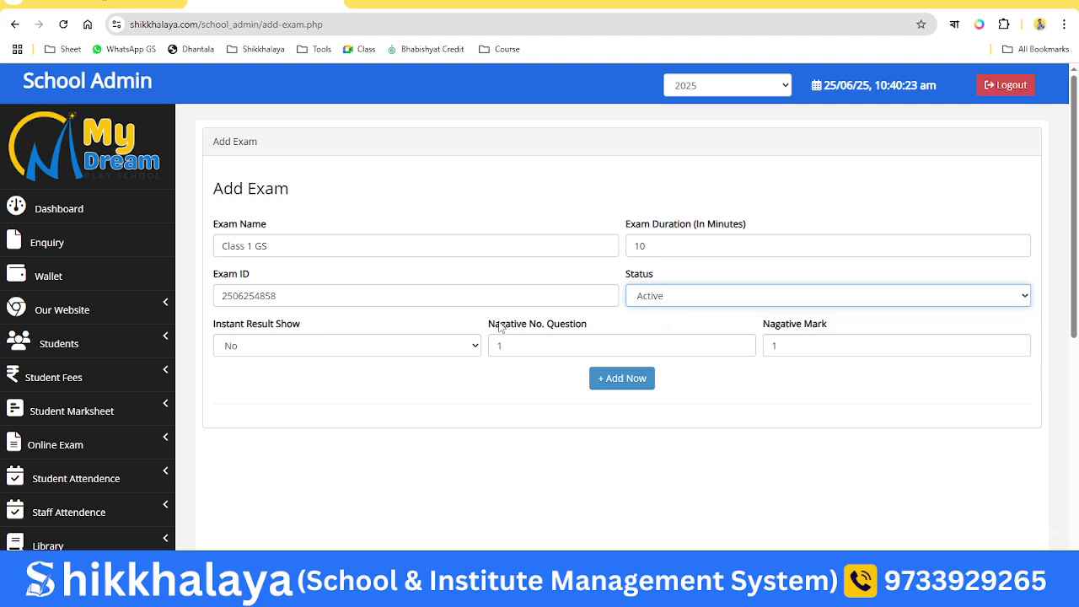
# Switch Instant Result Show to Yes and back to No
pyautogui.click(237, 354)
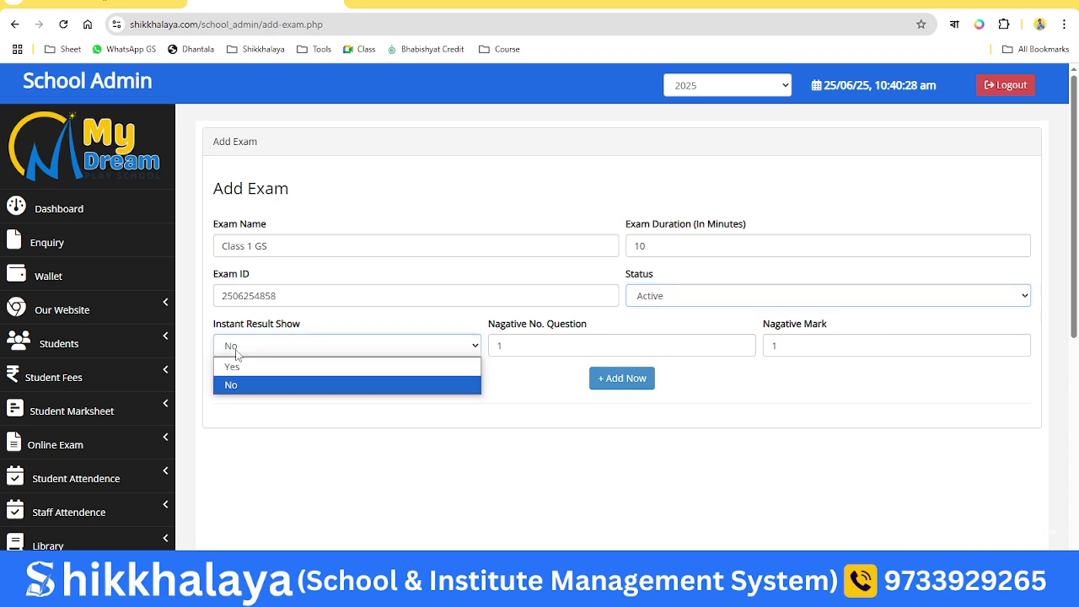
pyautogui.click(239, 368)
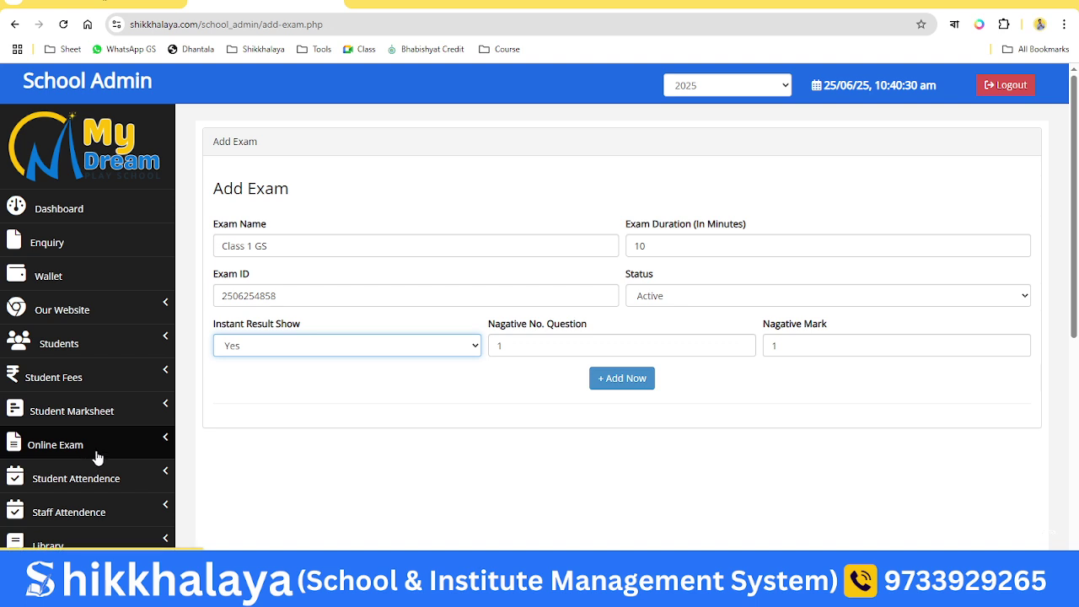
pyautogui.click(244, 354)
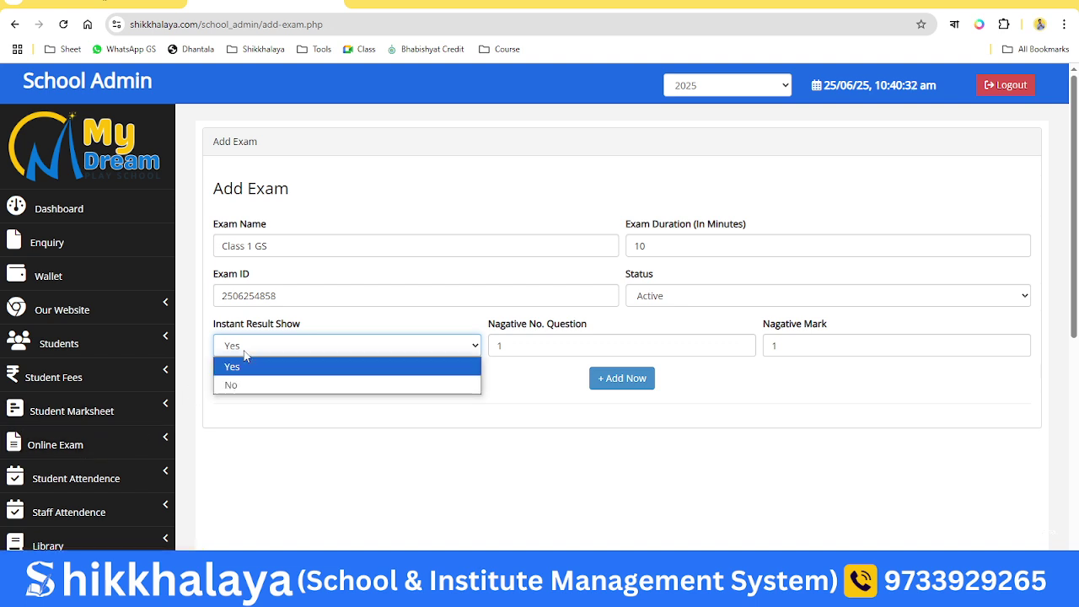
pyautogui.click(236, 385)
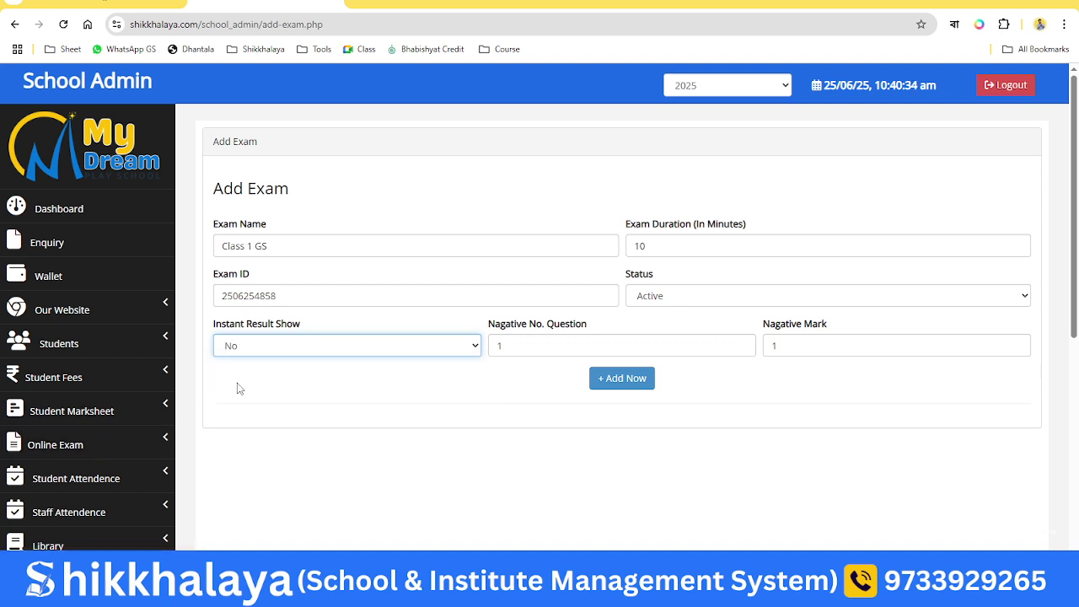
# Set both the negative question number and the negative mark to 0, and add the exam
pyautogui.doubleClick(501, 346)
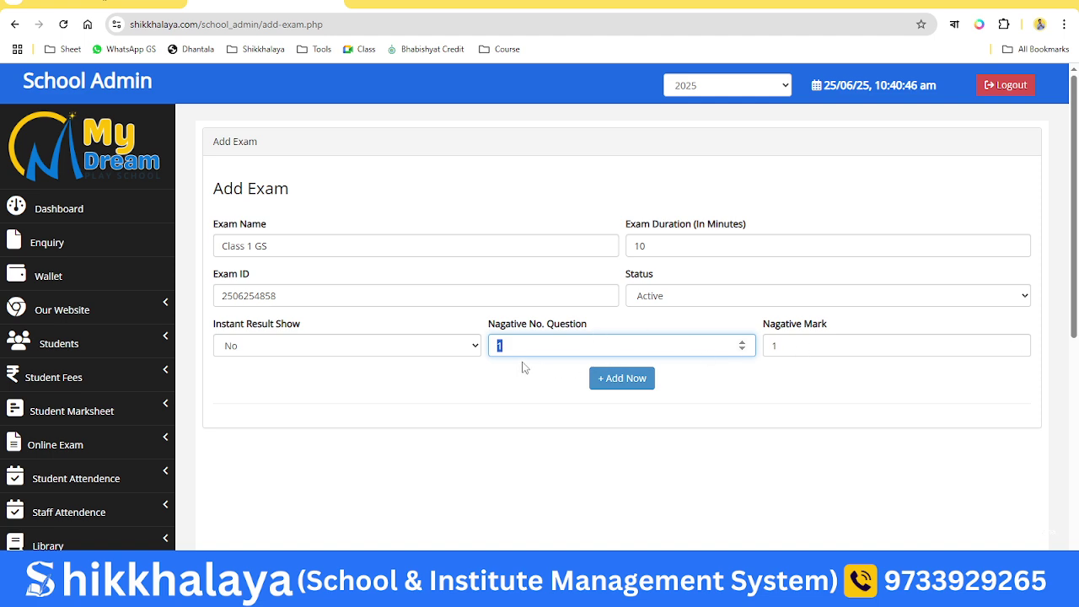
pyautogui.write('0')
pyautogui.press('Tab')
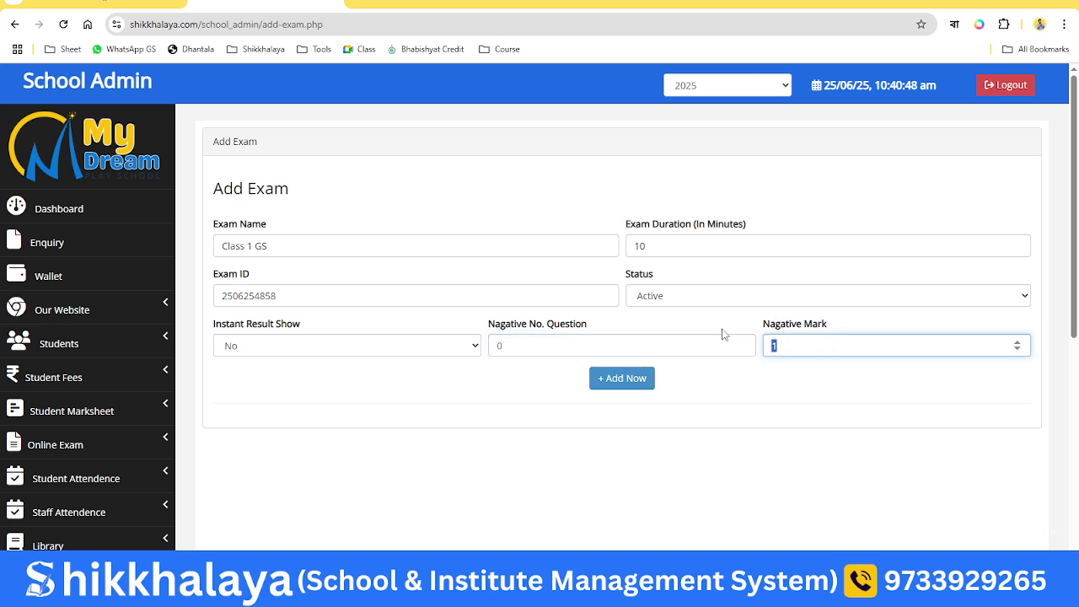
pyautogui.write('0')
pyautogui.click(632, 381)
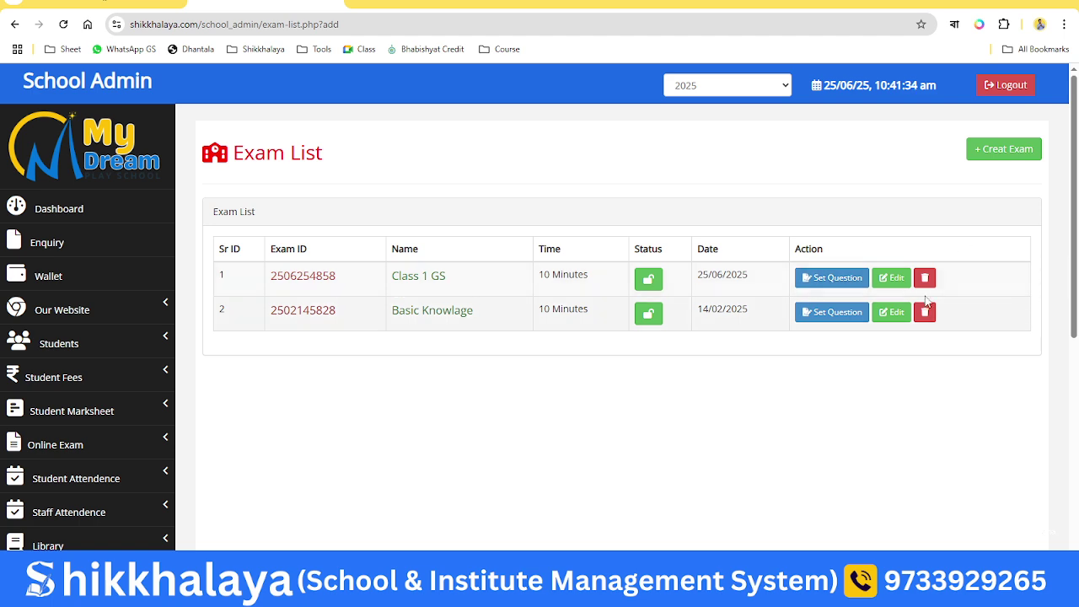
# Open the question-setting form for the Class 1 GS exam
pyautogui.click(844, 280)
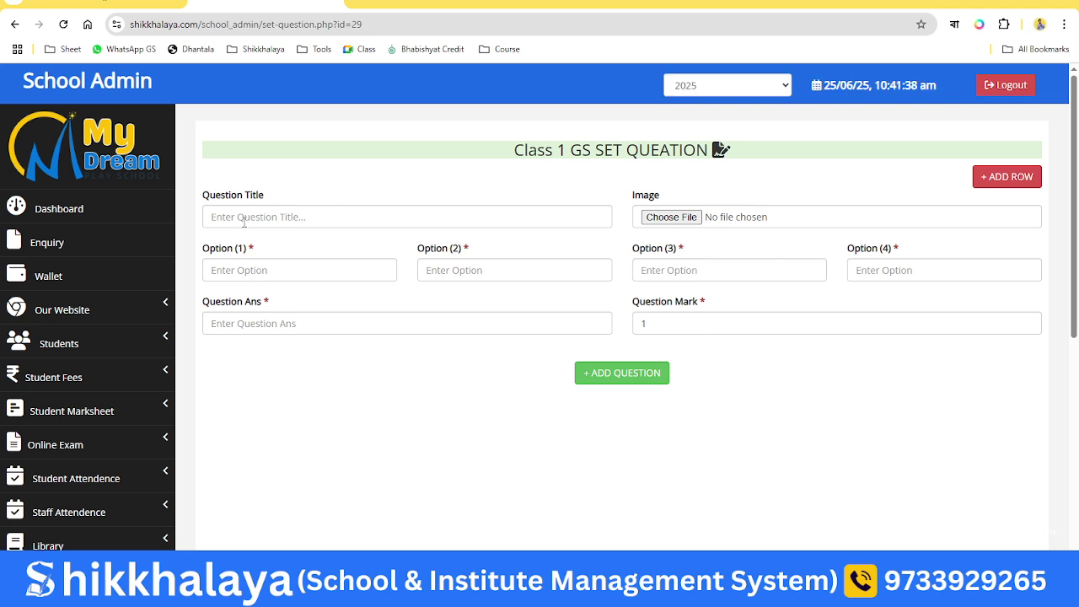
pyautogui.click(223, 273)
pyautogui.click(424, 269)
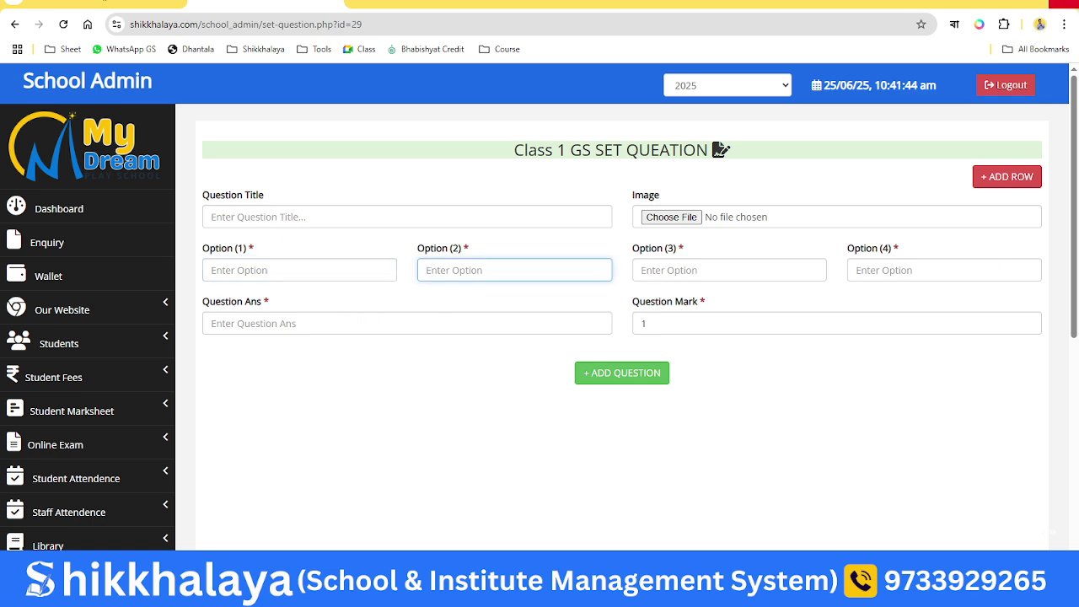
# Switch to the WordPad question document and arrange it side by side with the browser's question form
pyautogui.click(684, 593)
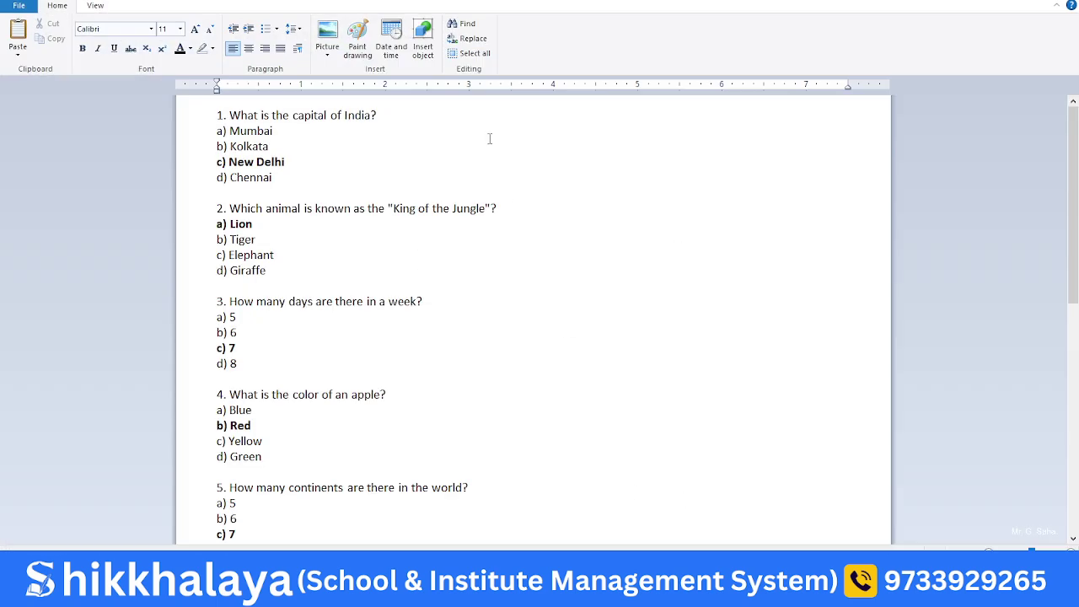
pyautogui.click(1032, 1)
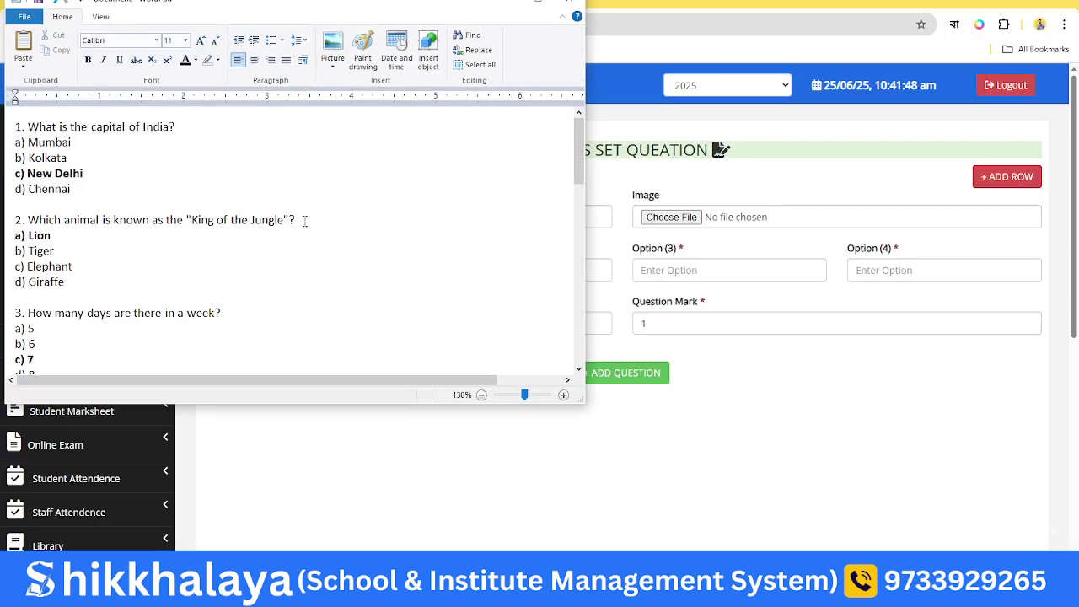
pyautogui.moveTo(198, 126); pyautogui.dragTo(3, 127)
pyautogui.click(969, 2)
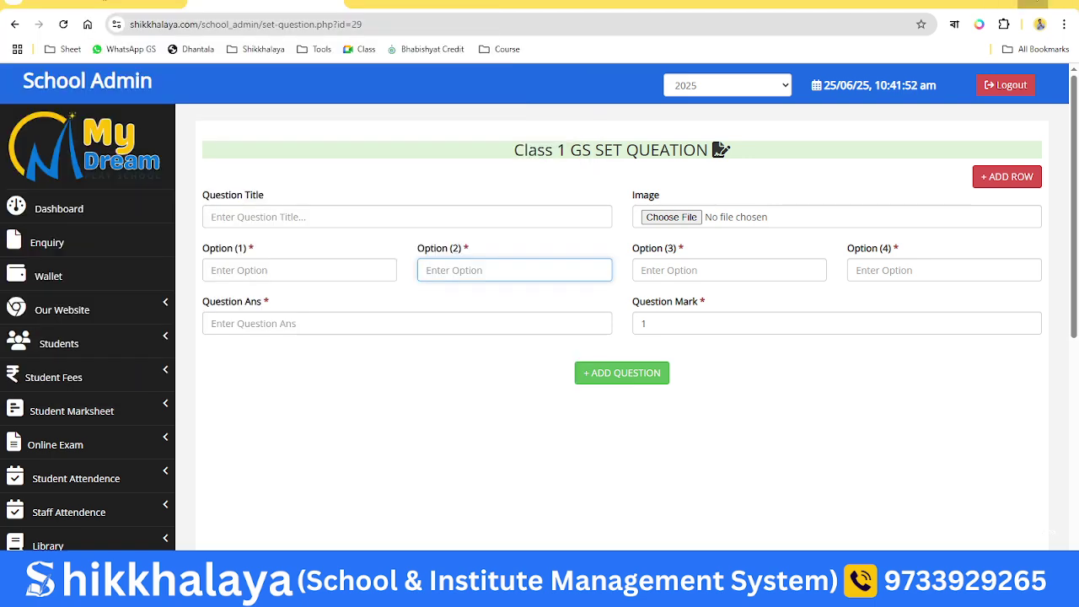
pyautogui.click(1033, 1)
pyautogui.click(372, 10)
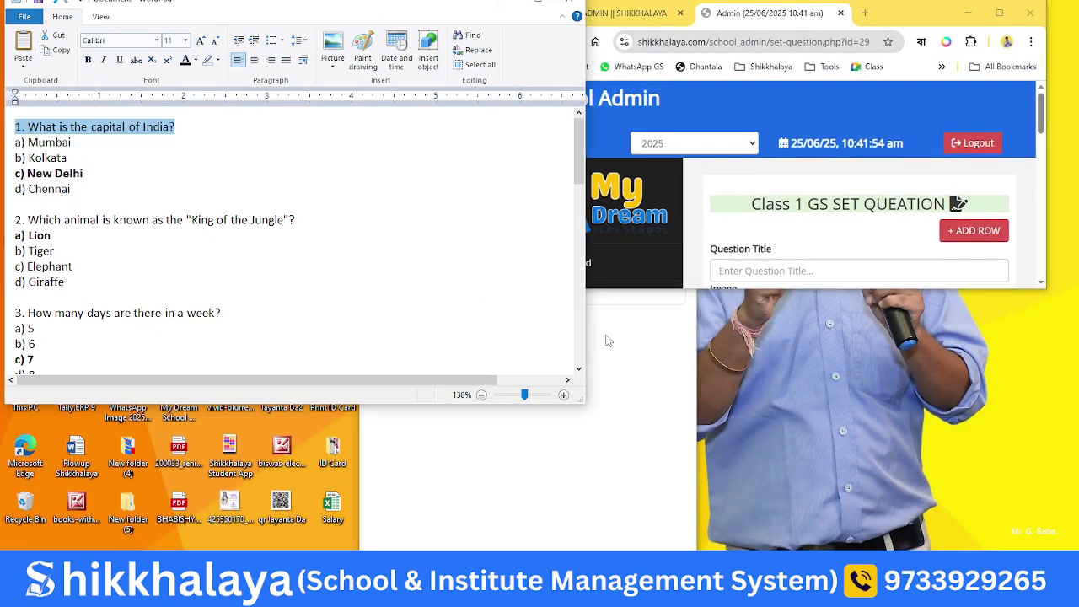
pyautogui.moveTo(586, 329); pyautogui.dragTo(320, 328)
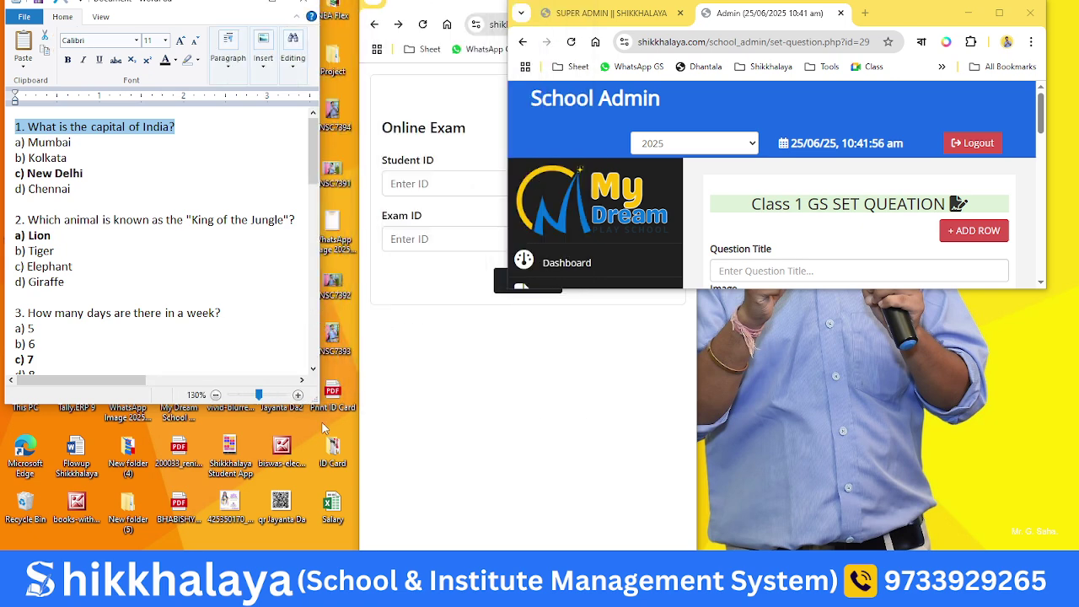
pyautogui.moveTo(314, 403); pyautogui.dragTo(327, 558)
pyautogui.moveTo(880, 12); pyautogui.dragTo(700, 0)
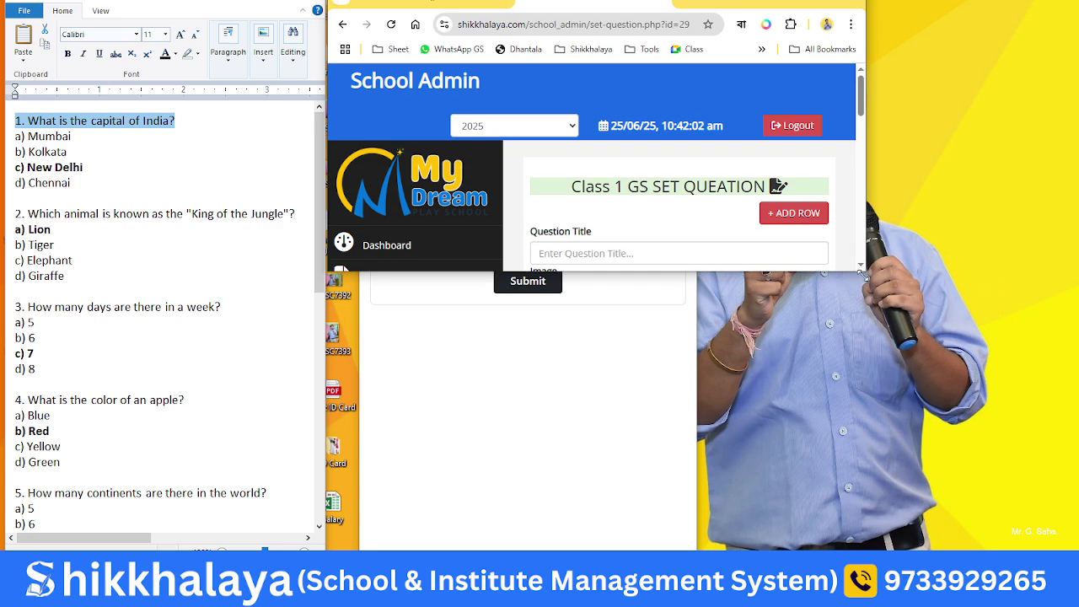
pyautogui.moveTo(863, 271); pyautogui.dragTo(1067, 520)
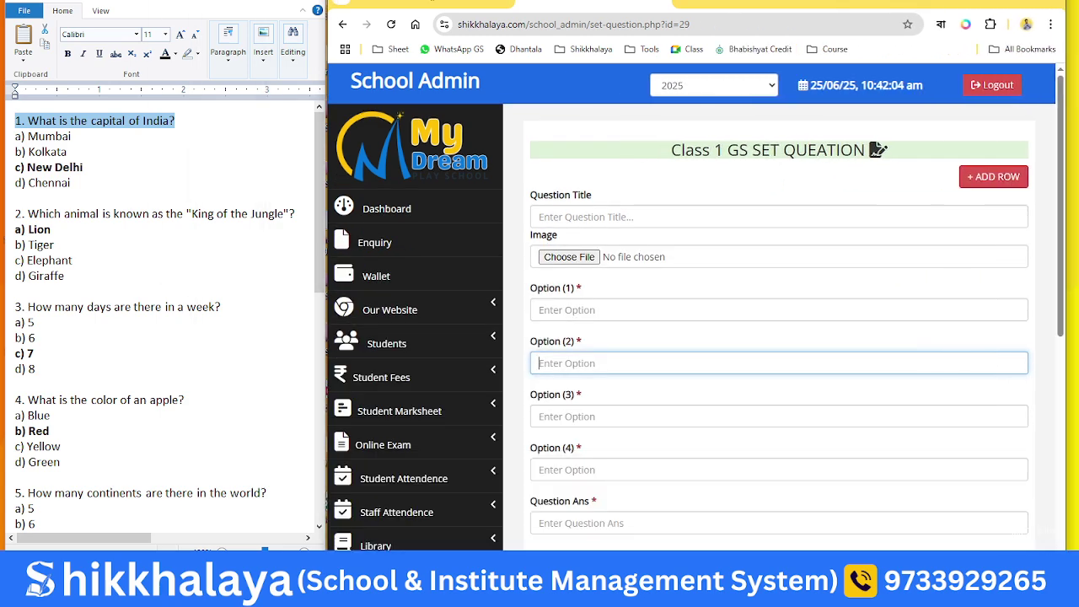
# Copy "1. What is the capital of India?" from the document into the form as the question title
pyautogui.click(112, 112)
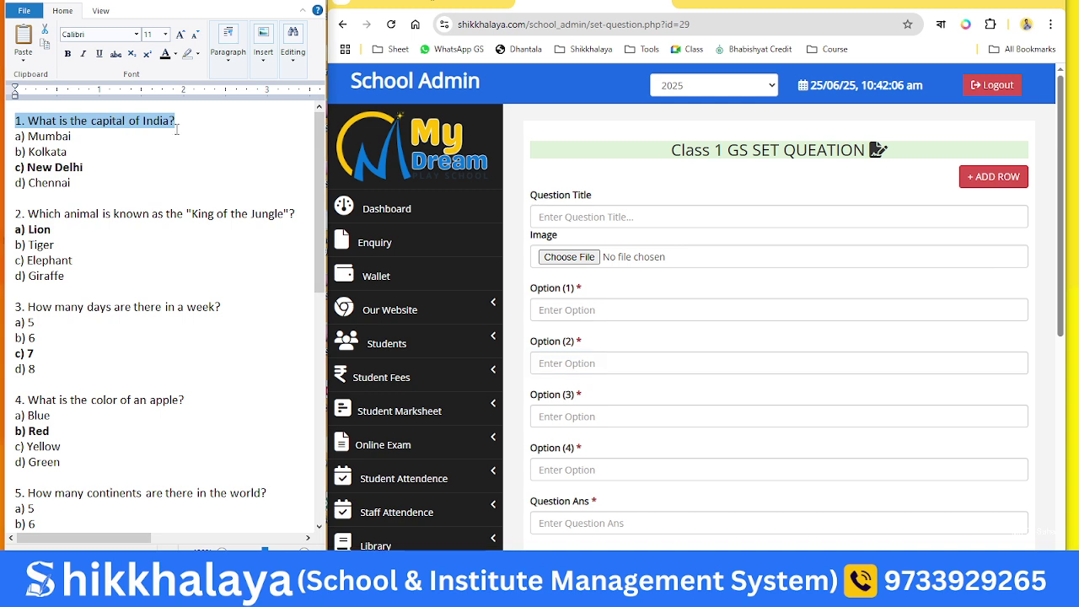
pyautogui.moveTo(178, 121); pyautogui.dragTo(4, 124)
pyautogui.hotkey('ctrl', 'c')
pyautogui.click(595, 218)
pyautogui.hotkey('ctrl', 'v')
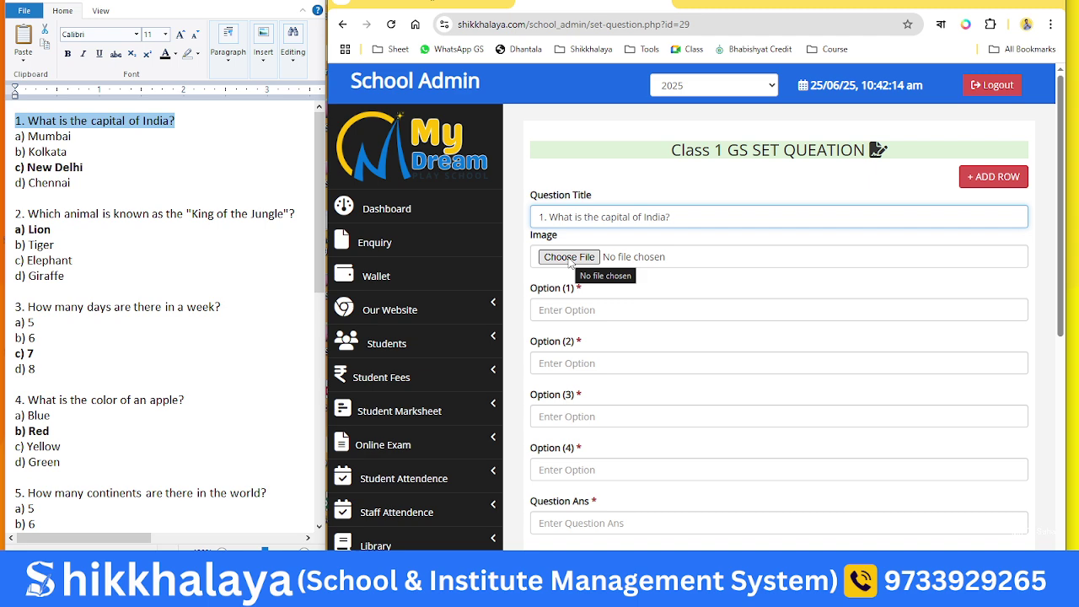
# Copy the first answer choice from the document into Option (1), leaving only "Mumbai" without its letter prefix
pyautogui.click(75, 136)
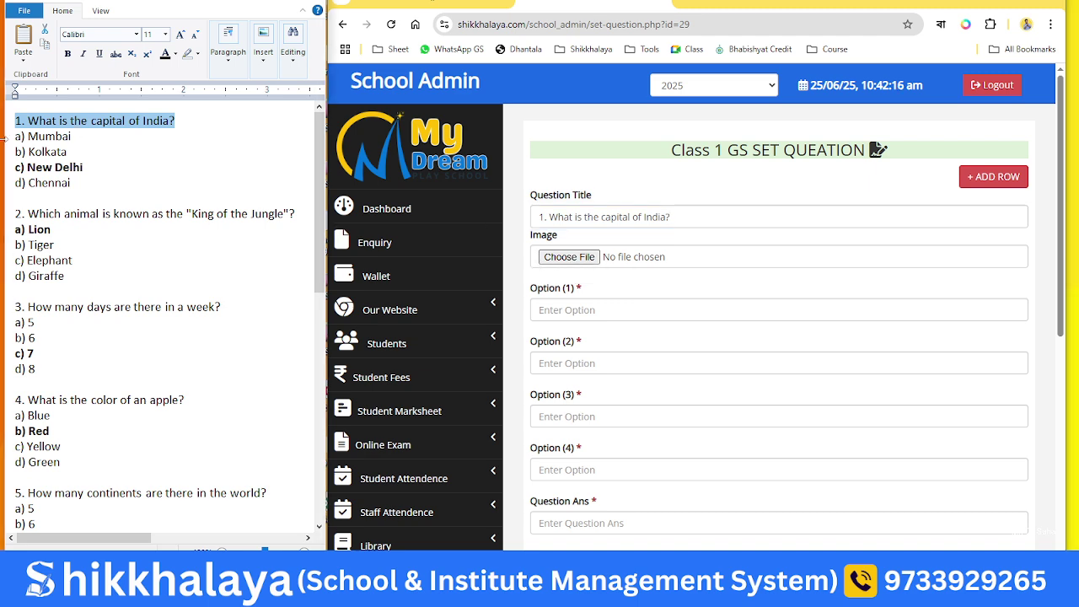
pyautogui.click(52, 138)
pyautogui.moveTo(77, 137); pyautogui.dragTo(9, 140)
pyautogui.hotkey('ctrl', 'c')
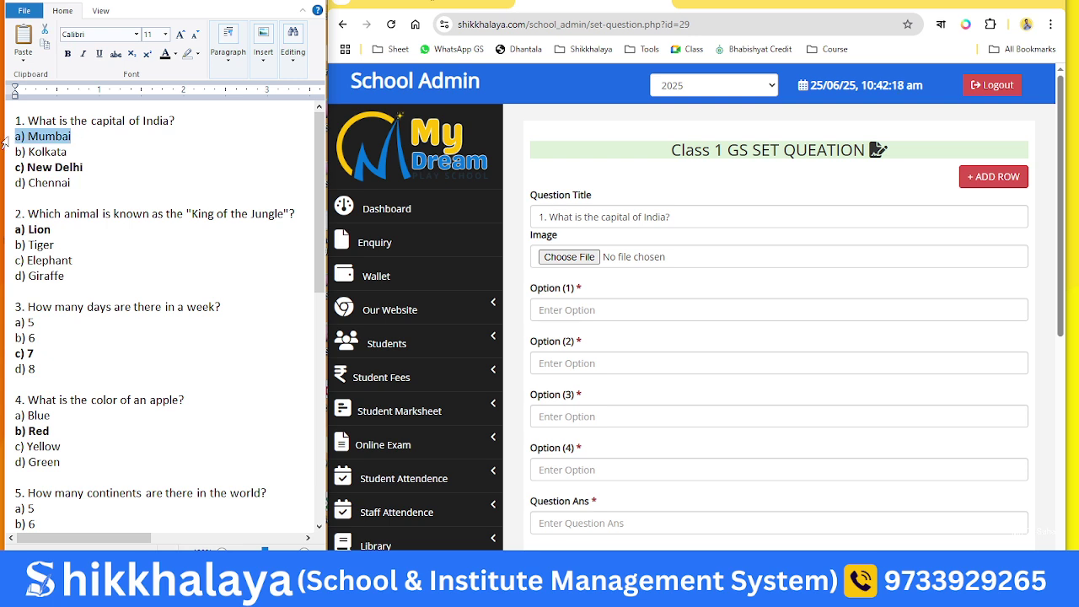
pyautogui.click(577, 310)
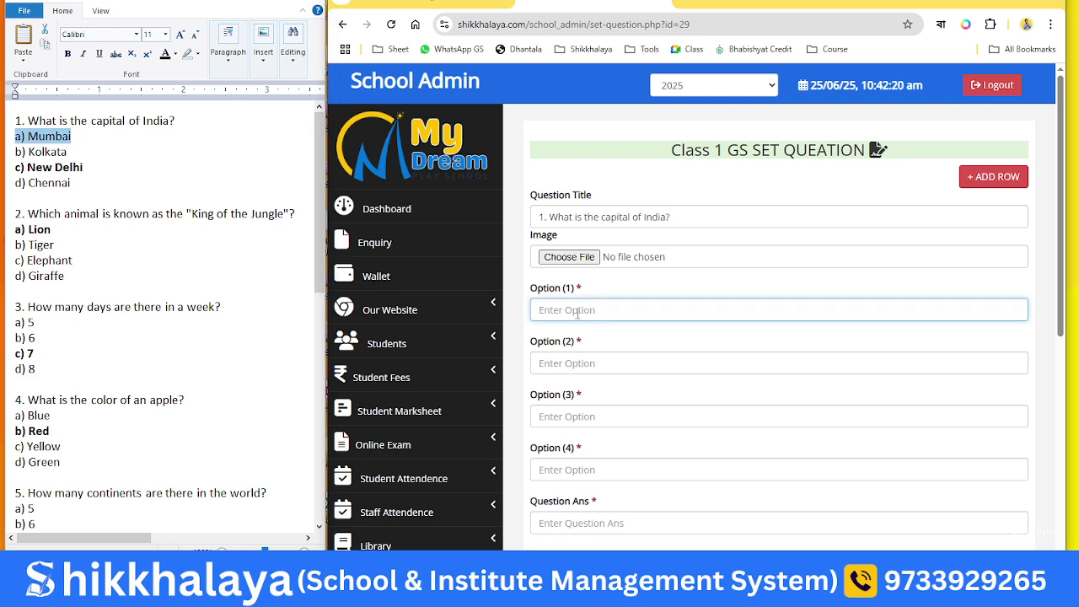
pyautogui.hotkey('ctrl', 'v')
pyautogui.press('BackSpace')
pyautogui.press('BackSpace')
pyautogui.press('BackSpace')
# Copy "Kolkata" from the document into Option (2) of the question
pyautogui.click(69, 149)
pyautogui.moveTo(69, 152); pyautogui.dragTo(28, 151)
pyautogui.hotkey('ctrl', 'c')
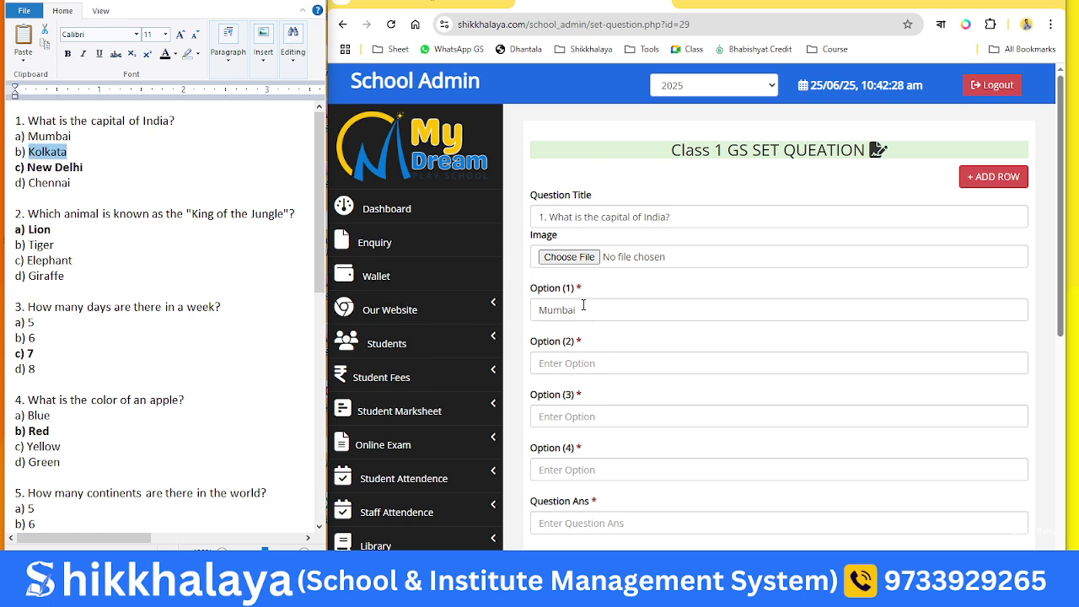
pyautogui.click(580, 363)
pyautogui.hotkey('ctrl', 'v')
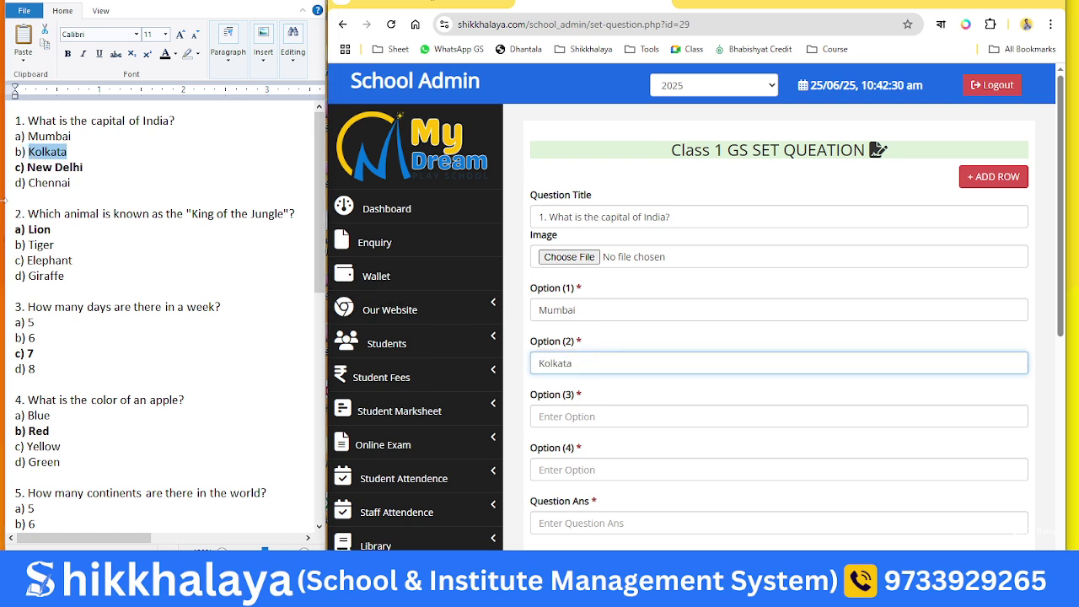
# Copy "New Delhi" from the document into Option (3) of the question
pyautogui.moveTo(83, 168); pyautogui.dragTo(29, 168)
pyautogui.hotkey('ctrl', 'c')
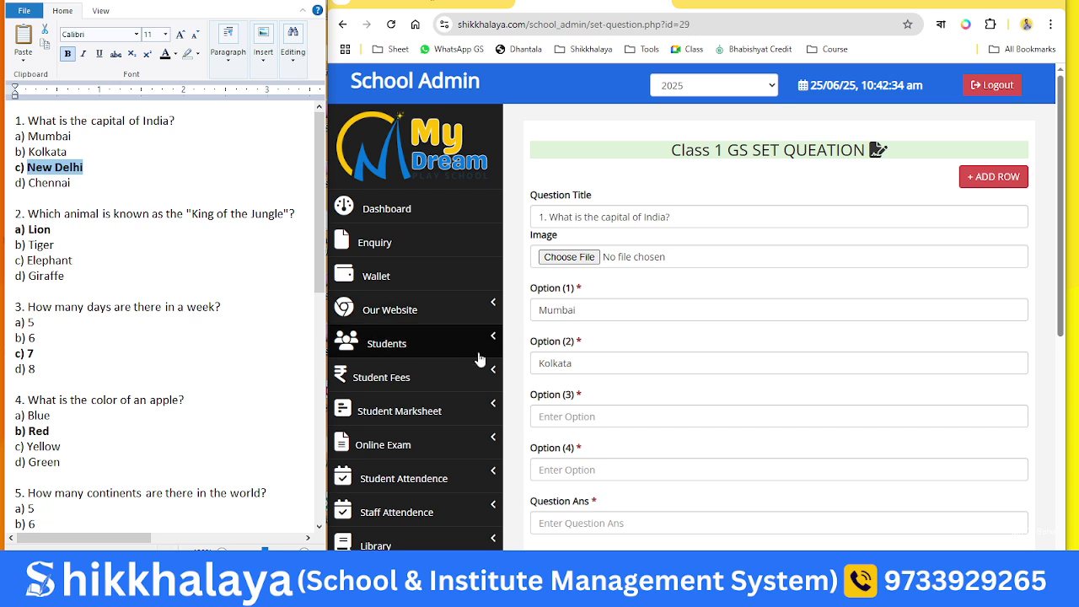
pyautogui.click(566, 415)
pyautogui.hotkey('ctrl', 'v')
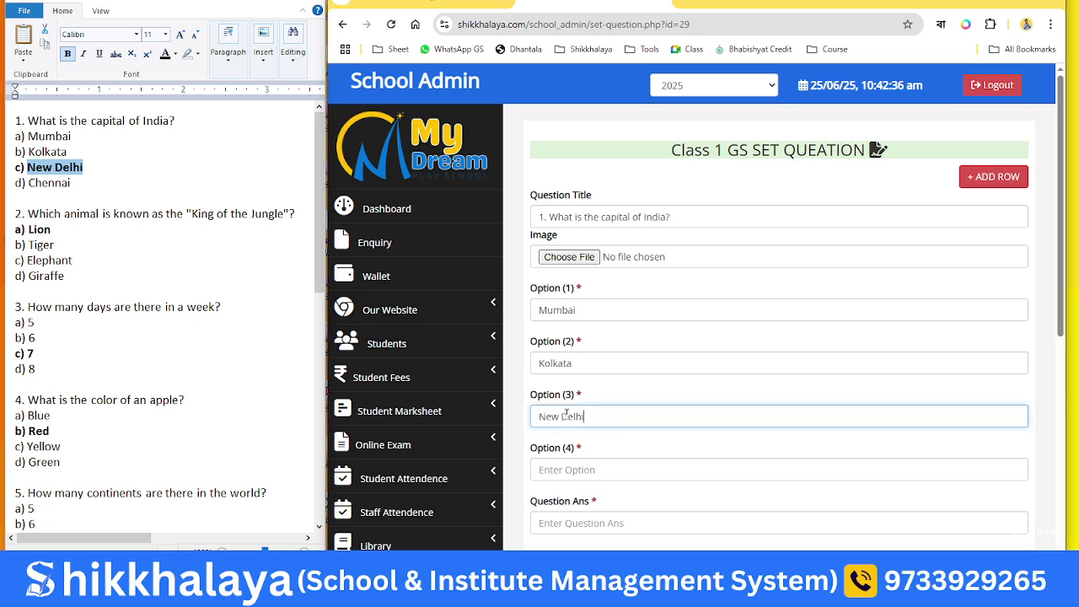
# Enter "Chennai" from the document as Option (4) of the question
pyautogui.moveTo(72, 184)
pyautogui.mouseDown()
pyautogui.moveTo(35, 184)
pyautogui.moveTo(67, 183)
pyautogui.mouseUp()
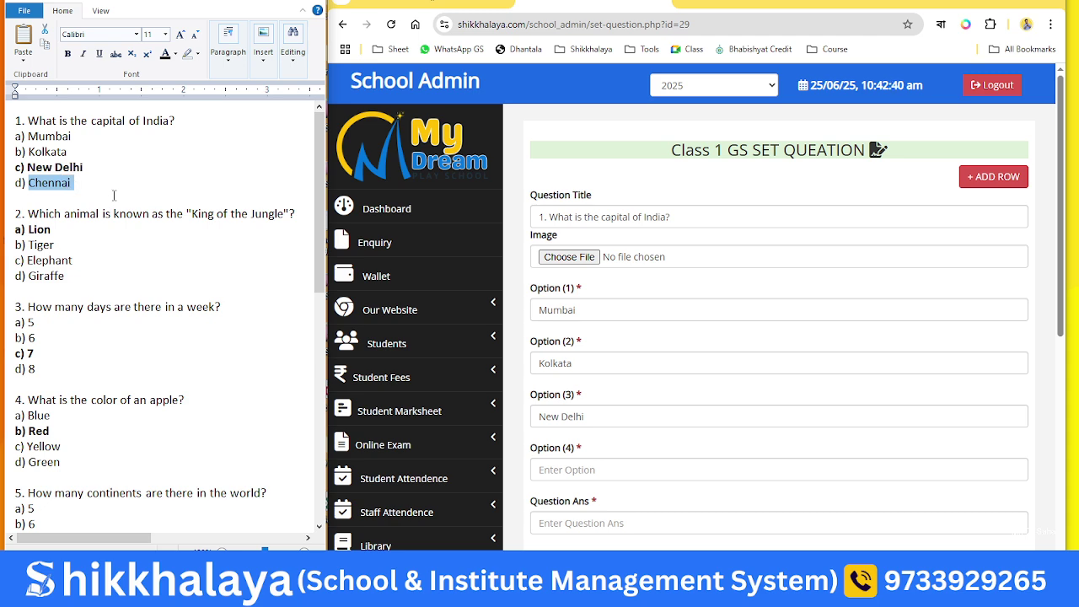
pyautogui.click(586, 470)
pyautogui.write('Chennai')
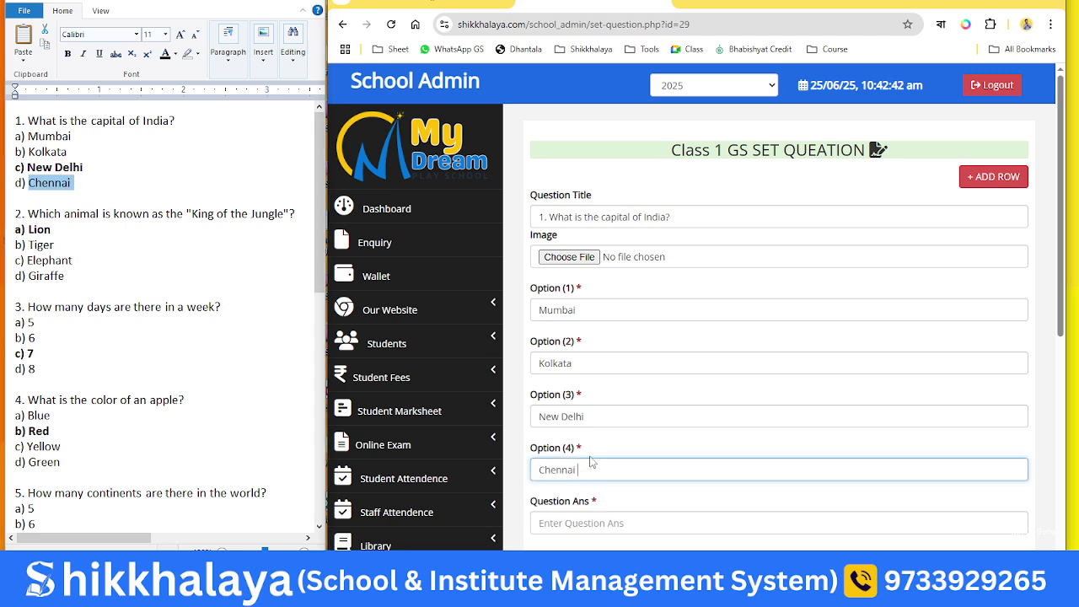
# Copy "New Delhi" from Option (3) into Question Ans as the correct answer
pyautogui.scroll(-2, 623, 421)
pyautogui.click(572, 389)
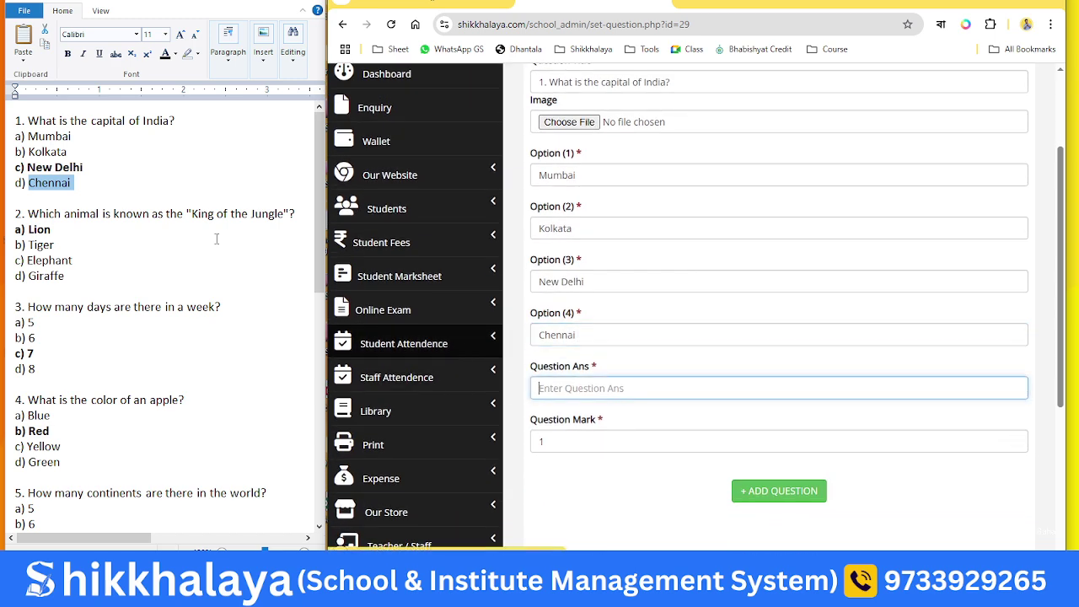
pyautogui.moveTo(600, 286); pyautogui.dragTo(531, 288)
pyautogui.hotkey('ctrl', 'c')
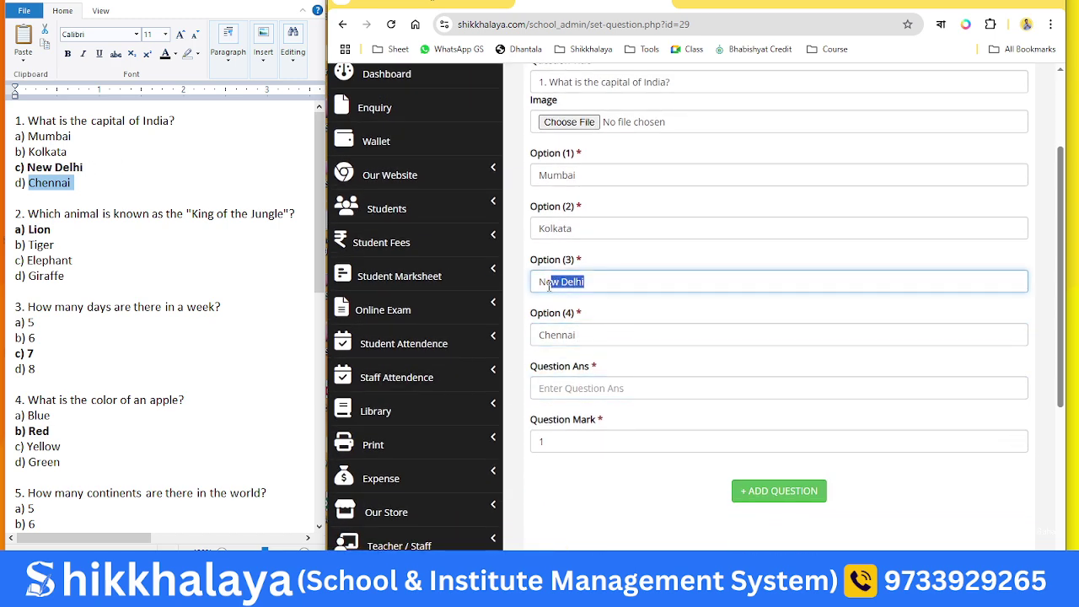
pyautogui.click(567, 391)
pyautogui.hotkey('ctrl', 'v')
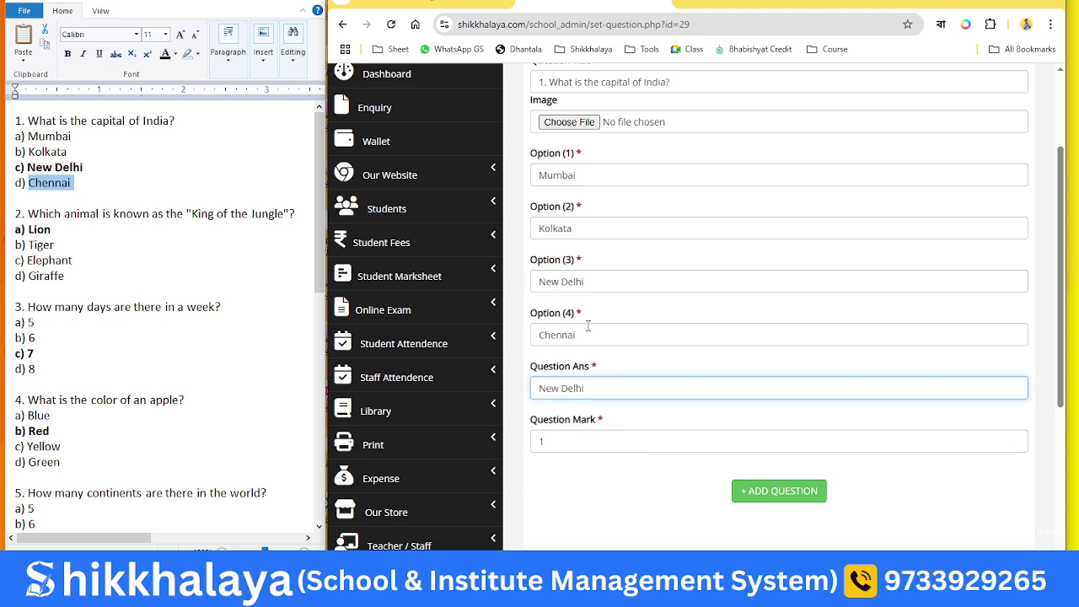
# Remove the leading "1." numbering from the Question Title, leaving "What is the capital of India?"
pyautogui.scroll(2, 587, 325)
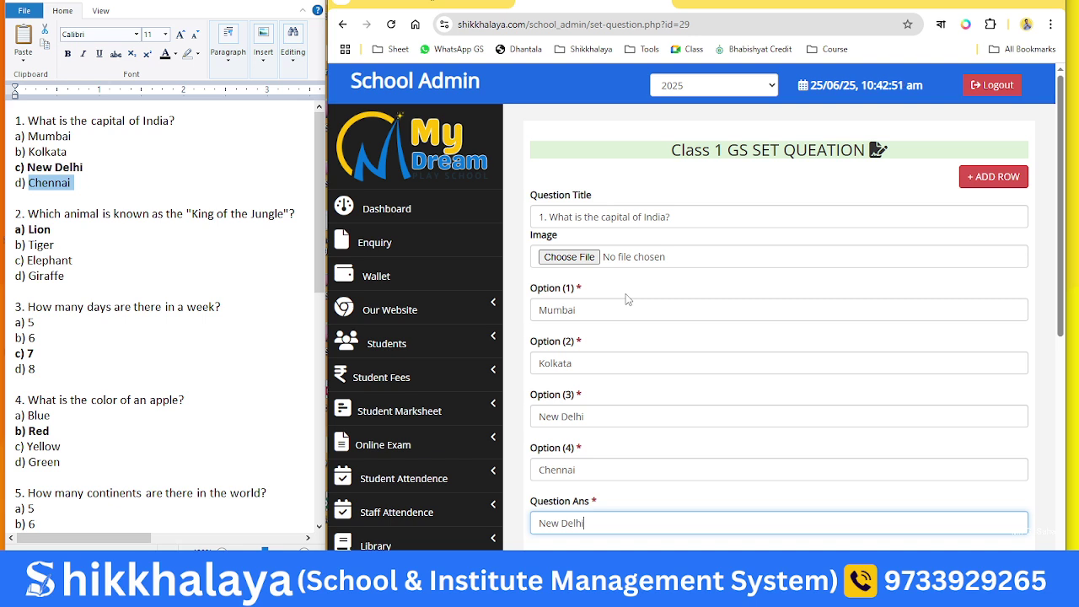
pyautogui.click(549, 216)
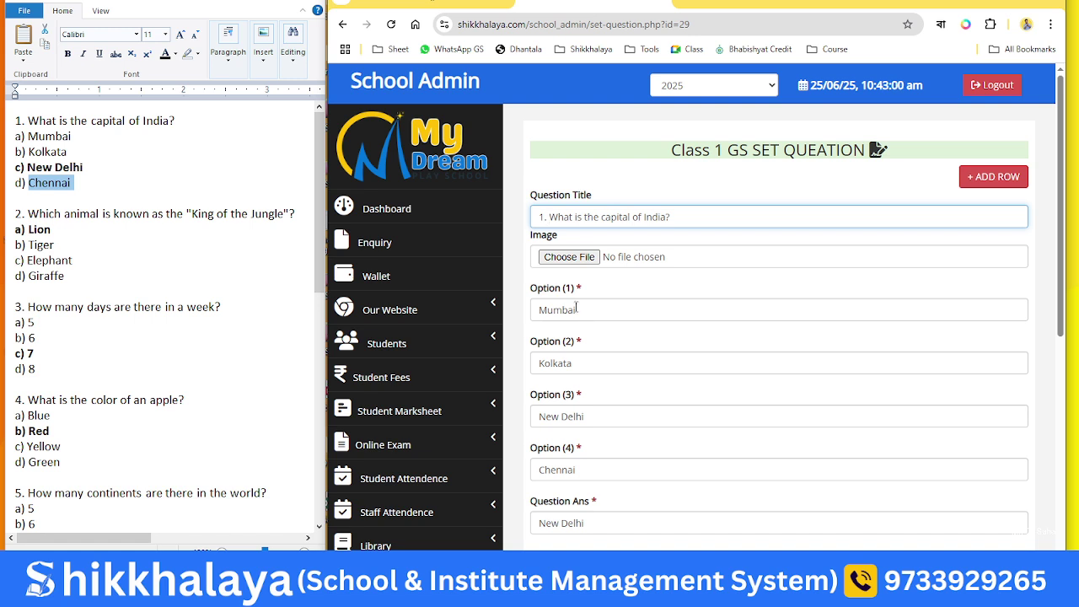
pyautogui.press('BackSpace')
pyautogui.press('BackSpace')
pyautogui.press('BackSpace')
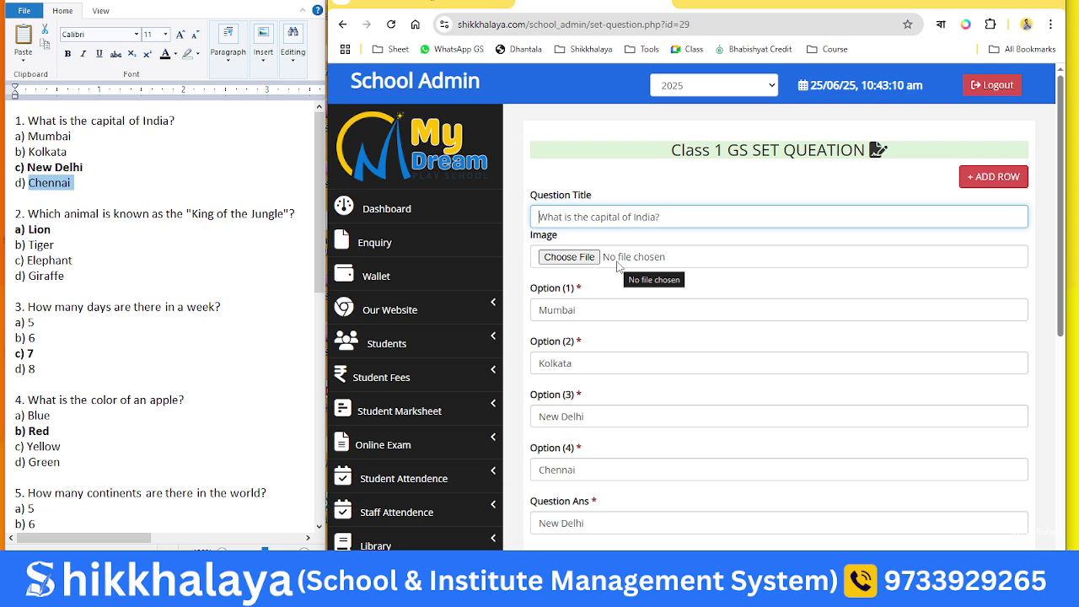
# Add the completed capital-of-India question to the exam and check its entry in the question table
pyautogui.scroll(-1, 615, 274)
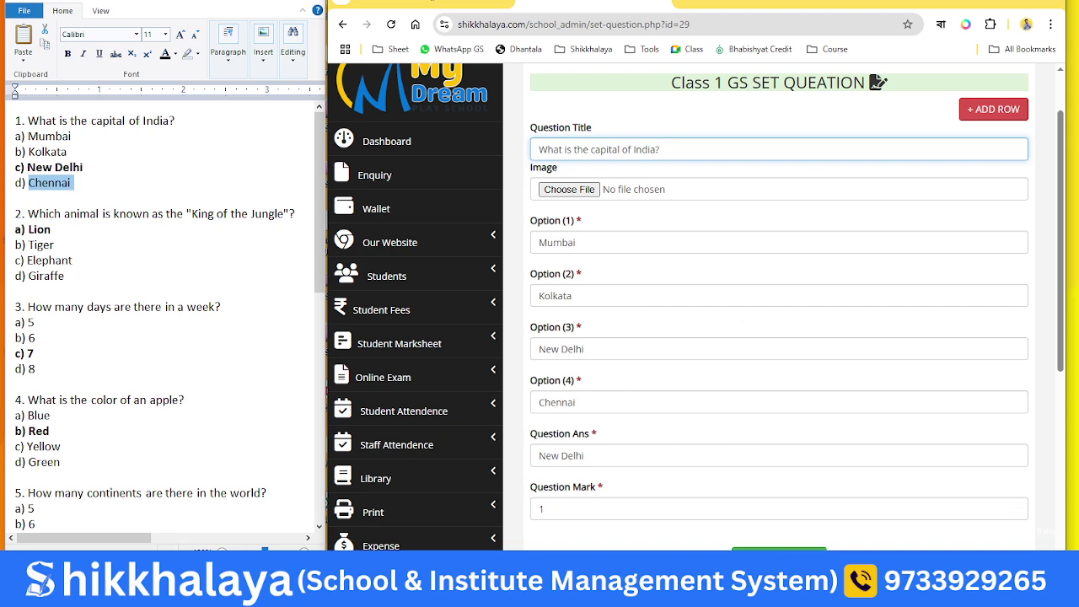
pyautogui.scroll(-3, 790, 528)
pyautogui.click(778, 355)
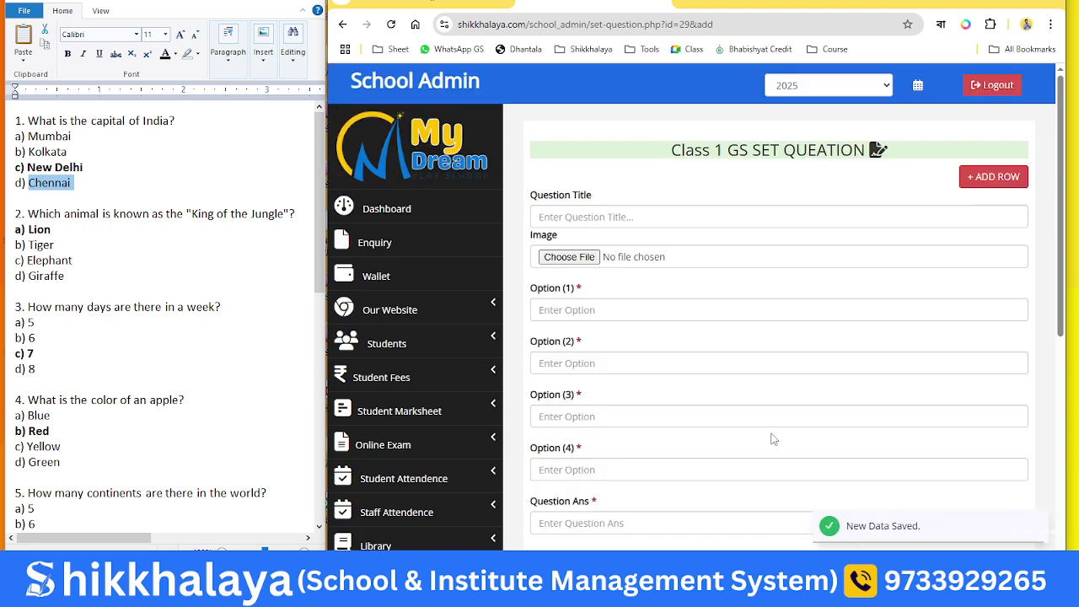
pyautogui.scroll(-5, 773, 432)
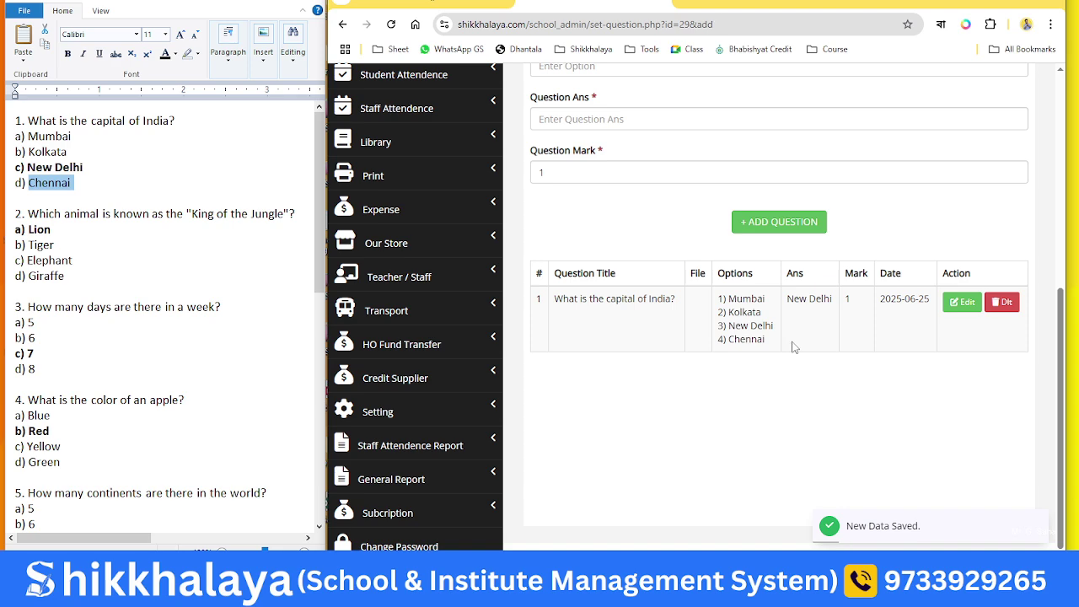
pyautogui.scroll(5, 816, 320)
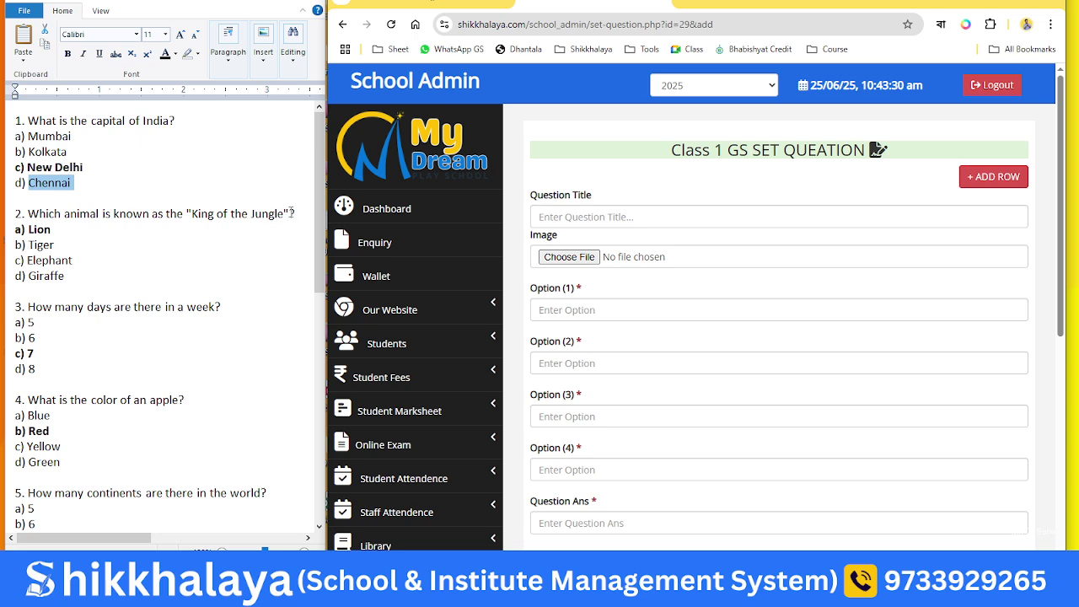
# Copy "Which animal is known as the "King of the Jungle"?" from the document into Question Title, without its number
pyautogui.moveTo(301, 213); pyautogui.dragTo(38, 222)
pyautogui.hotkey('ctrl', 'c')
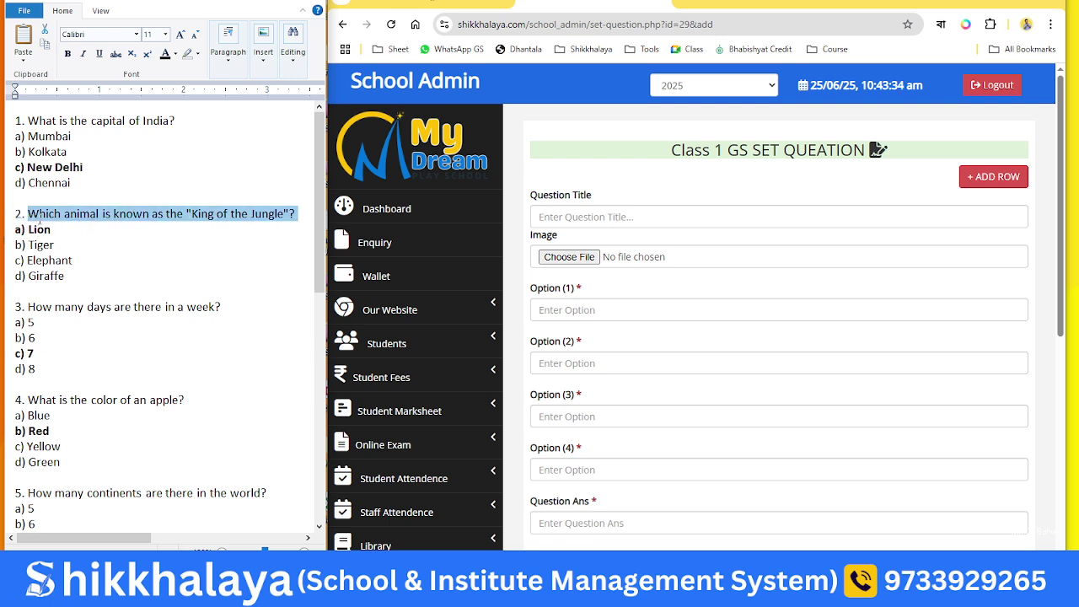
pyautogui.click(583, 215)
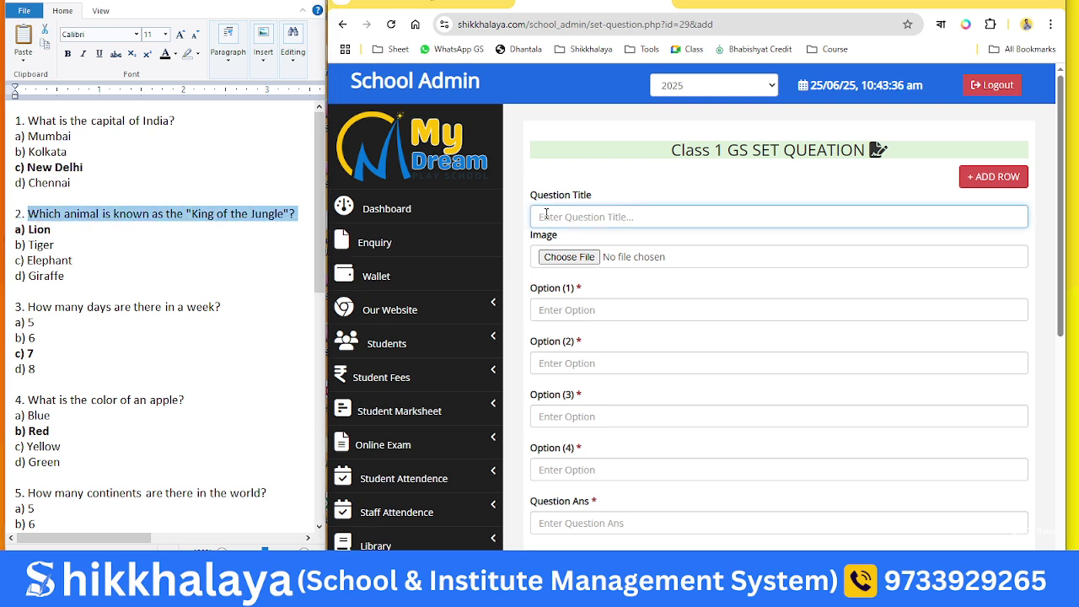
pyautogui.hotkey('ctrl', 'v')
# Fill Option (1) with "Lion" and Option (2) with "Tiger" from the document's second question
pyautogui.click(587, 310)
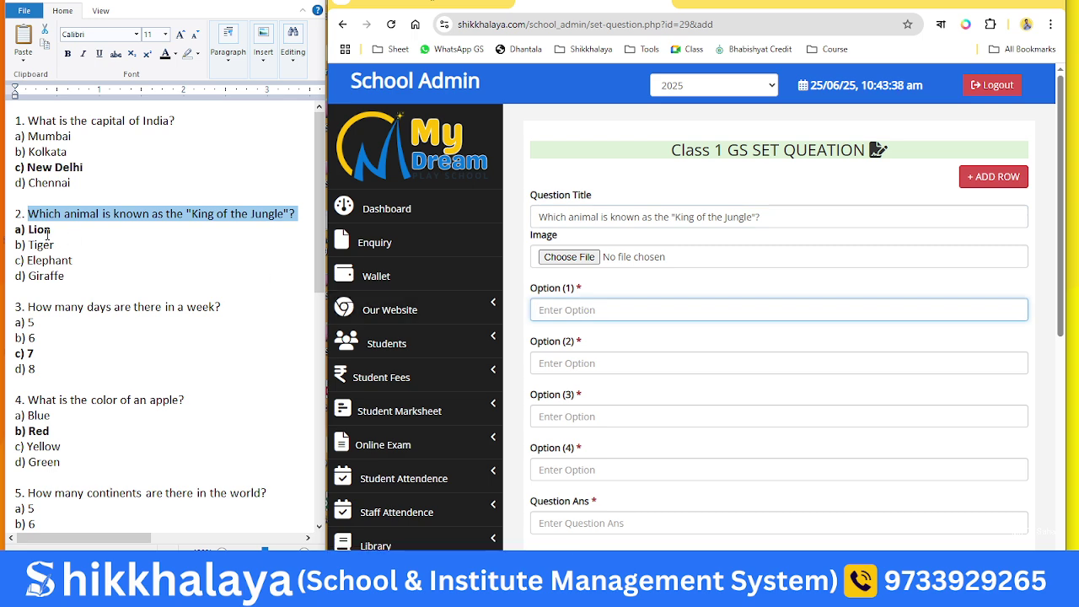
pyautogui.moveTo(28, 229); pyautogui.dragTo(51, 231)
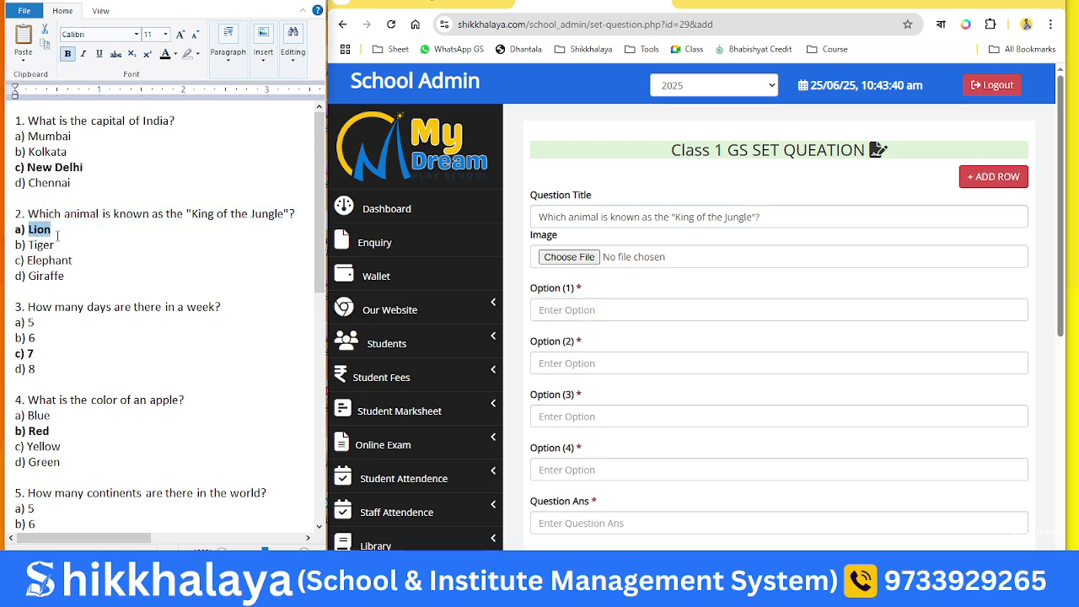
pyautogui.click(546, 308)
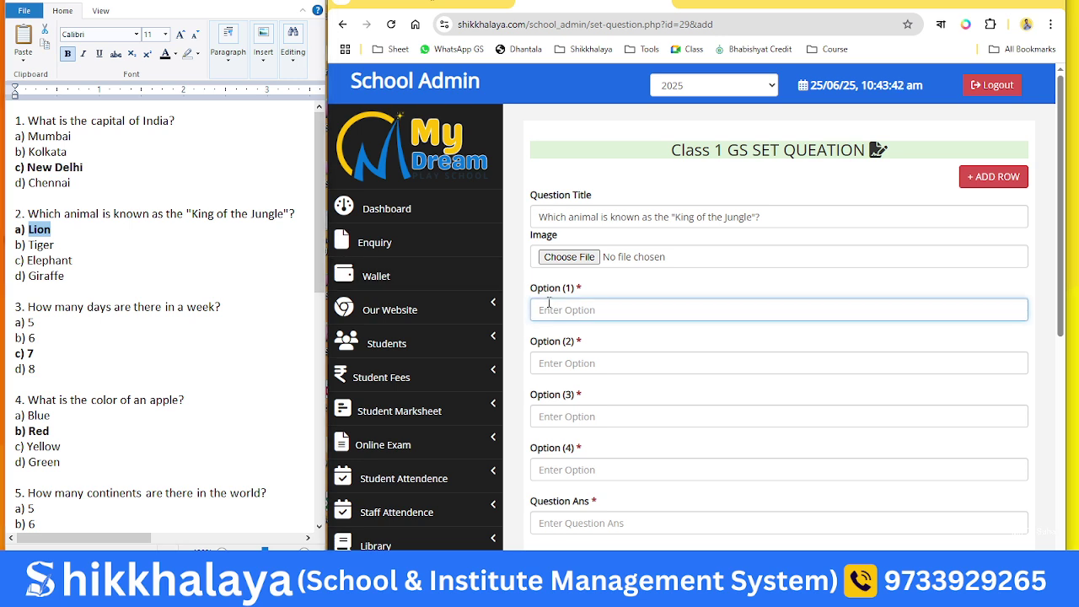
pyautogui.write('Lion')
pyautogui.doubleClick(40, 244)
pyautogui.hotkey('ctrl', 'c')
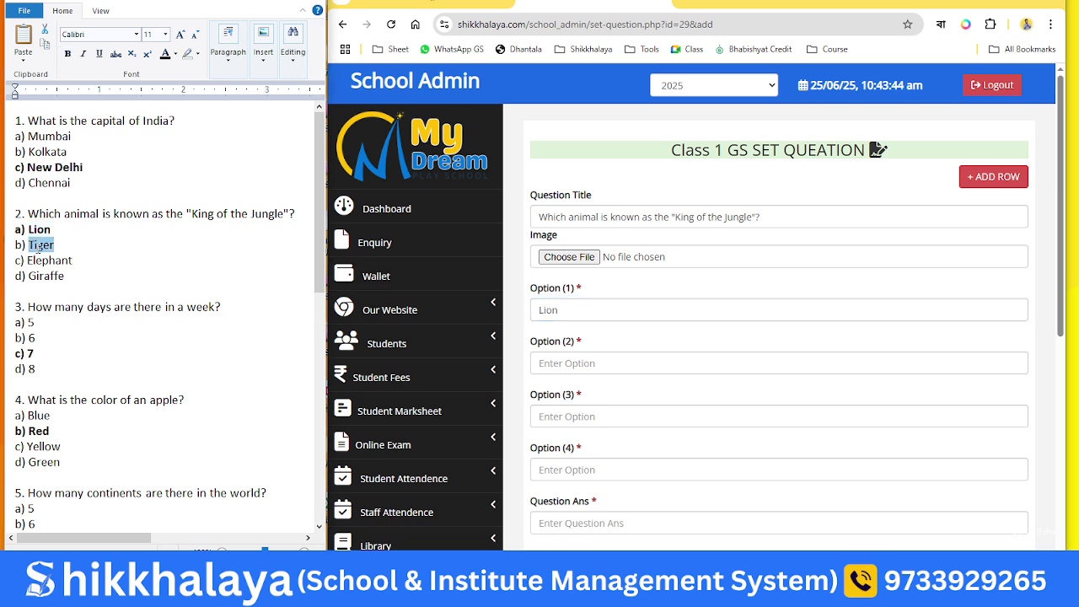
pyautogui.click(531, 363)
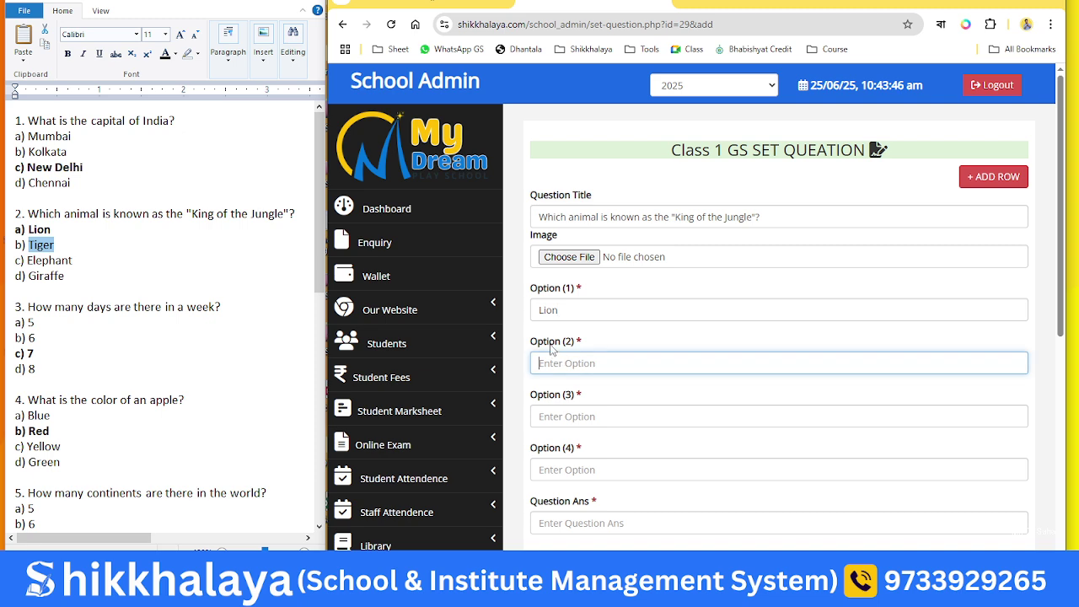
pyautogui.hotkey('ctrl', 'v')
# Copy "Elephant" into Option (3) and "Giraffe" into Option (4) from the document's second question
pyautogui.doubleClick(46, 262)
pyautogui.hotkey('ctrl', 'c')
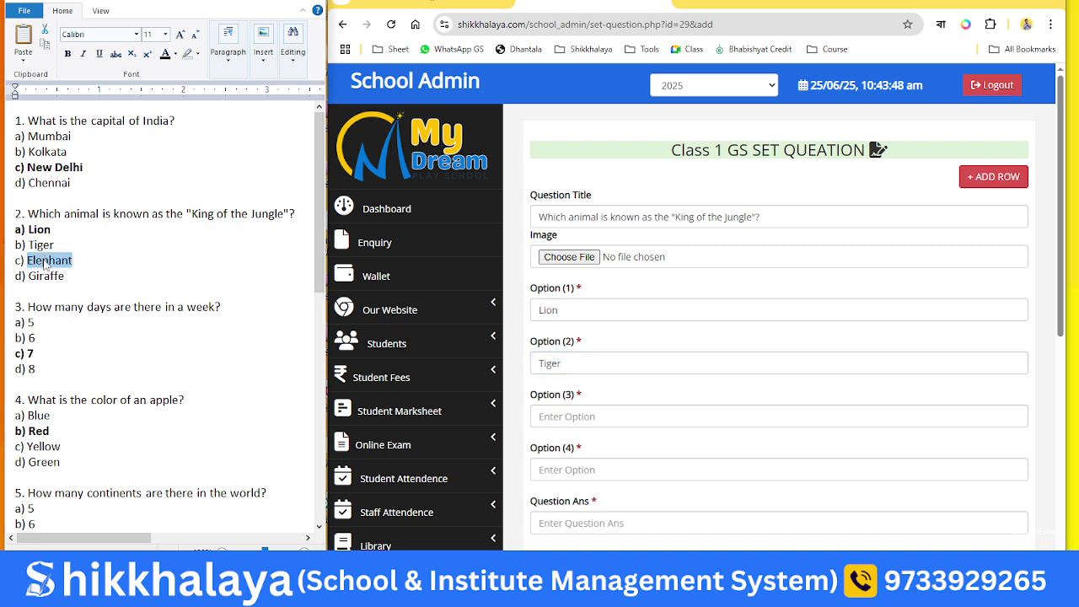
pyautogui.click(593, 414)
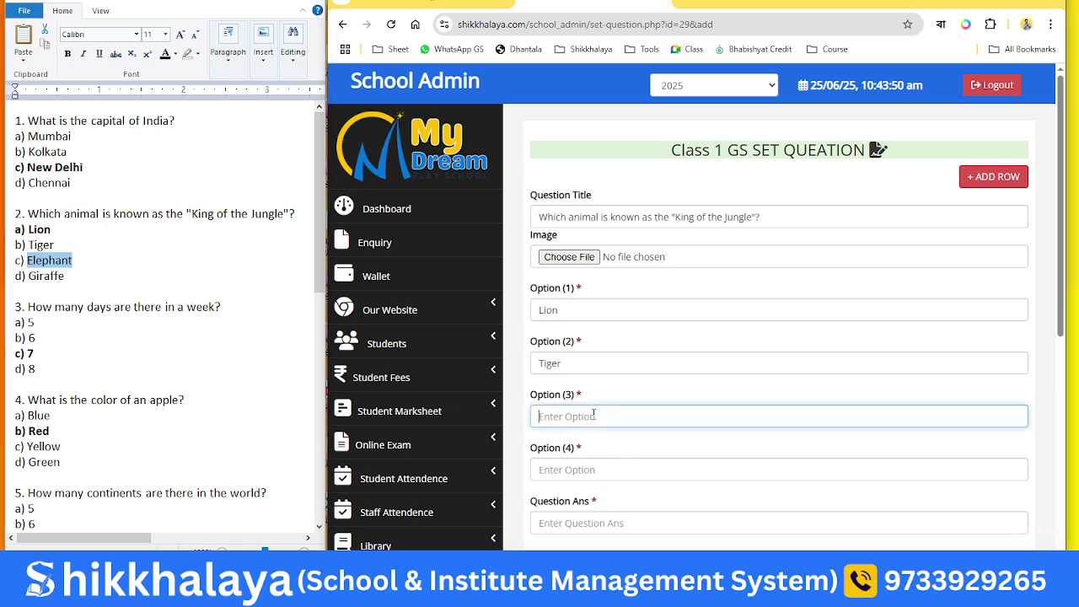
pyautogui.hotkey('ctrl', 'v')
pyautogui.doubleClick(52, 279)
pyautogui.hotkey('ctrl', 'c')
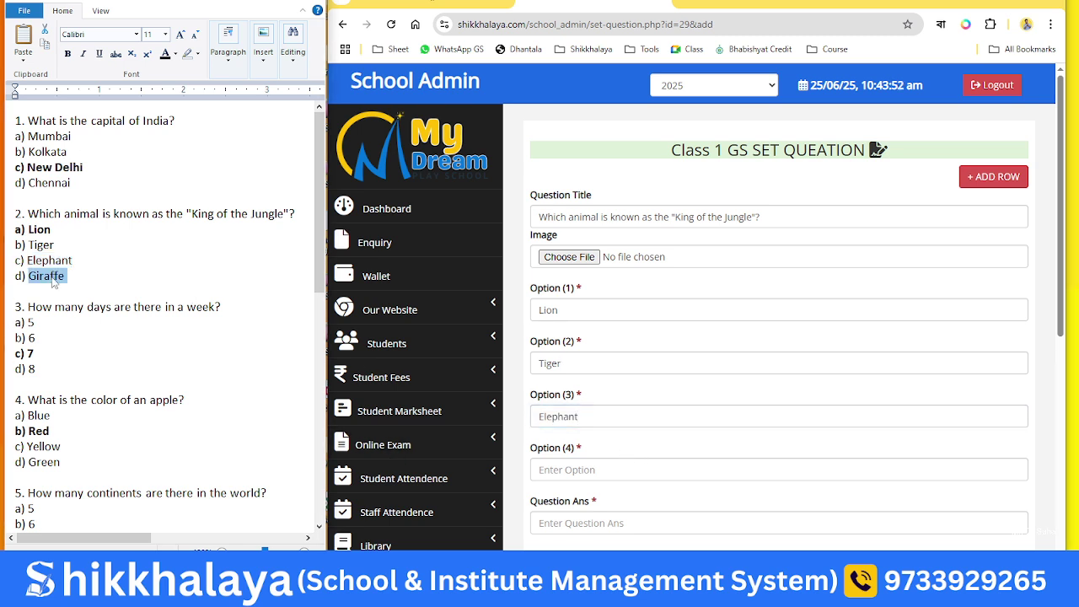
pyautogui.click(551, 469)
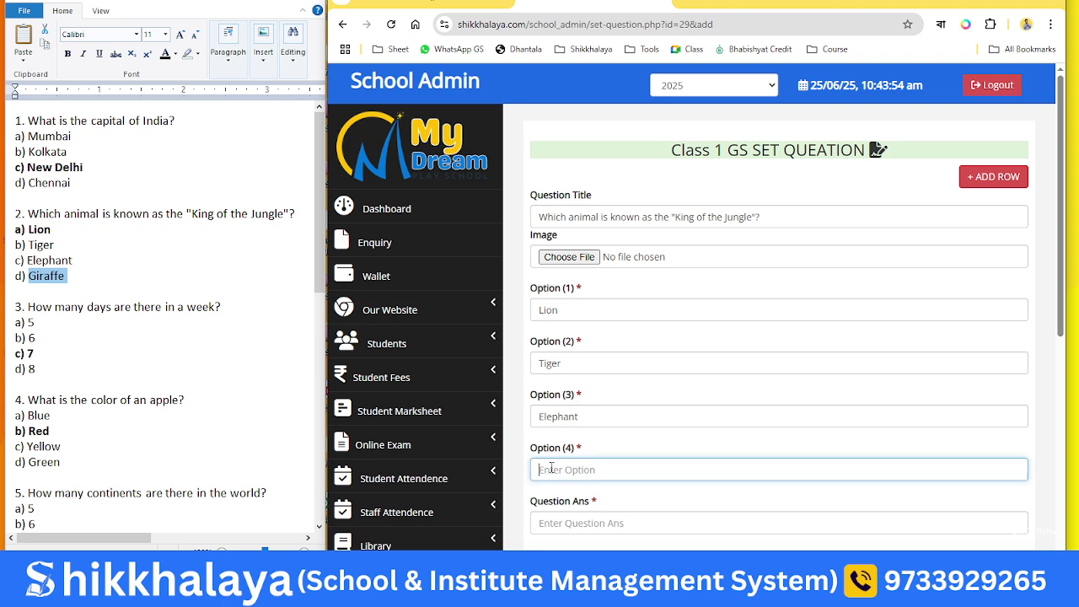
pyautogui.hotkey('ctrl', 'v')
# Copy "Lion" from Option (1) into Question Ans and add the question to the exam
pyautogui.doubleClick(549, 310)
pyautogui.hotkey('ctrl', 'c')
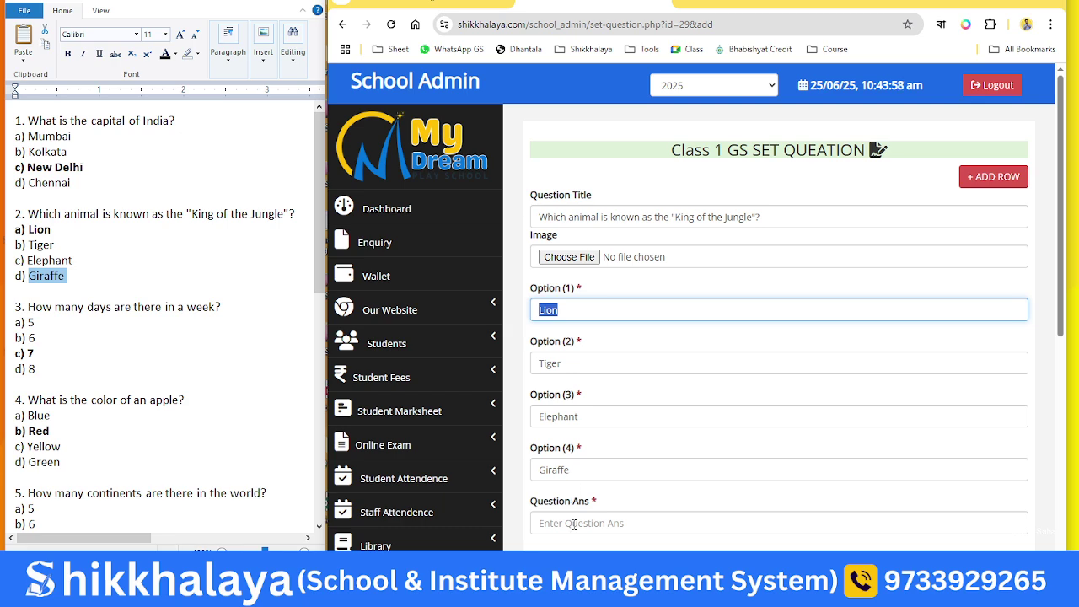
pyautogui.click(564, 524)
pyautogui.hotkey('ctrl', 'v')
pyautogui.scroll(-2, 683, 499)
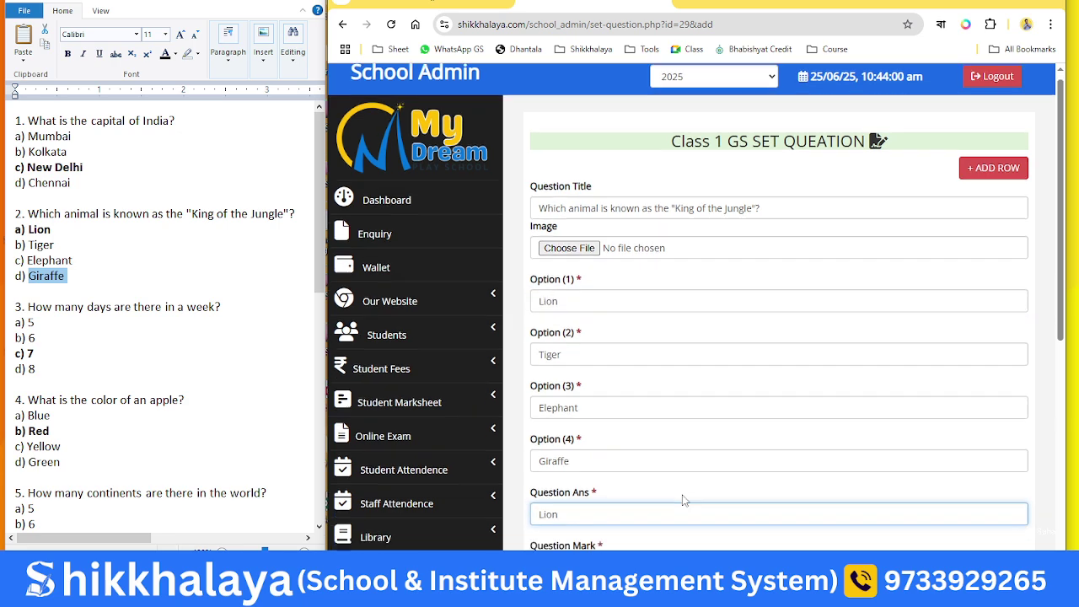
pyautogui.click(768, 501)
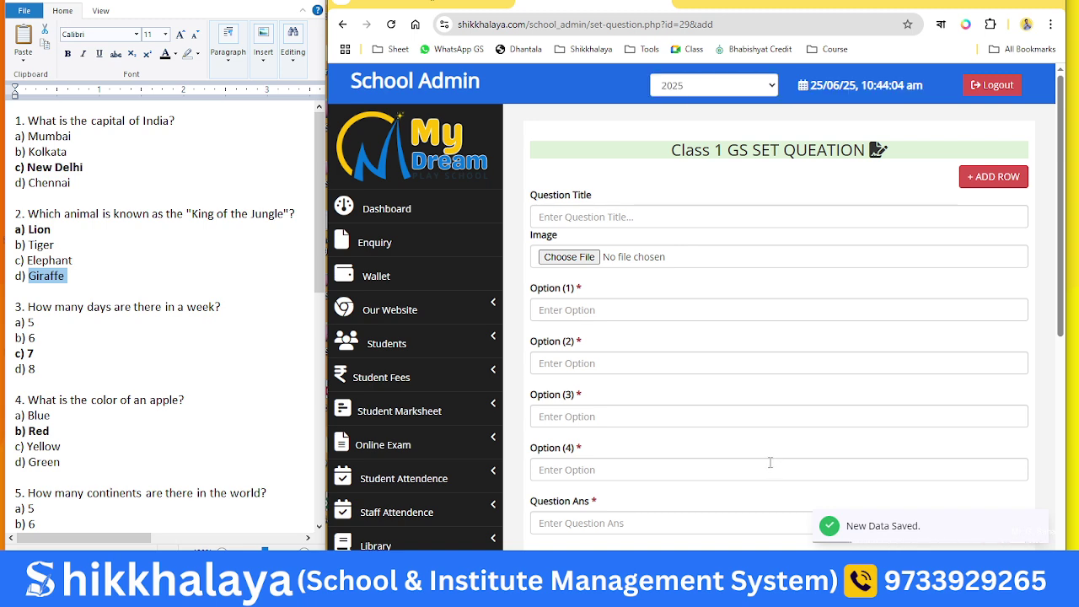
# Open the online exam list in the maximized browser window and copy the exam ID of Class 1 GS
pyautogui.click(1015, 2)
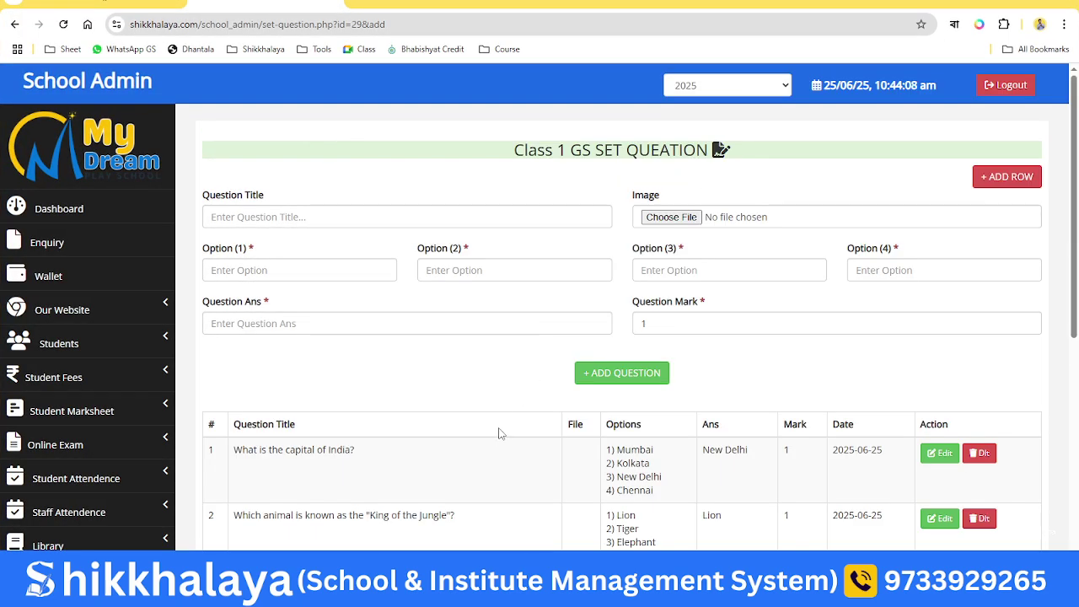
pyautogui.click(116, 344)
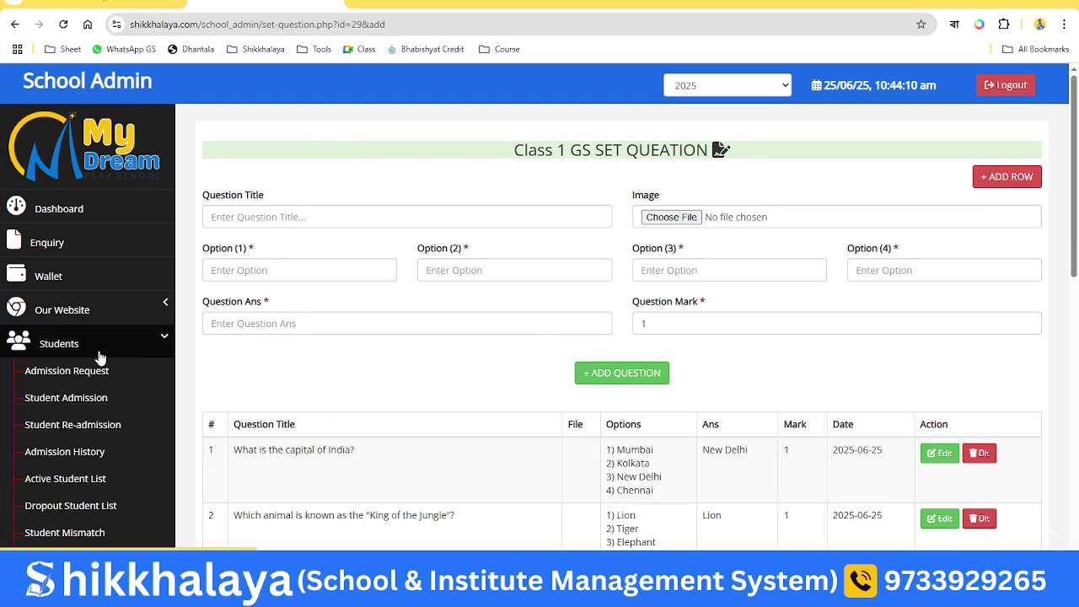
pyautogui.scroll(-3, 101, 358)
pyautogui.click(76, 441)
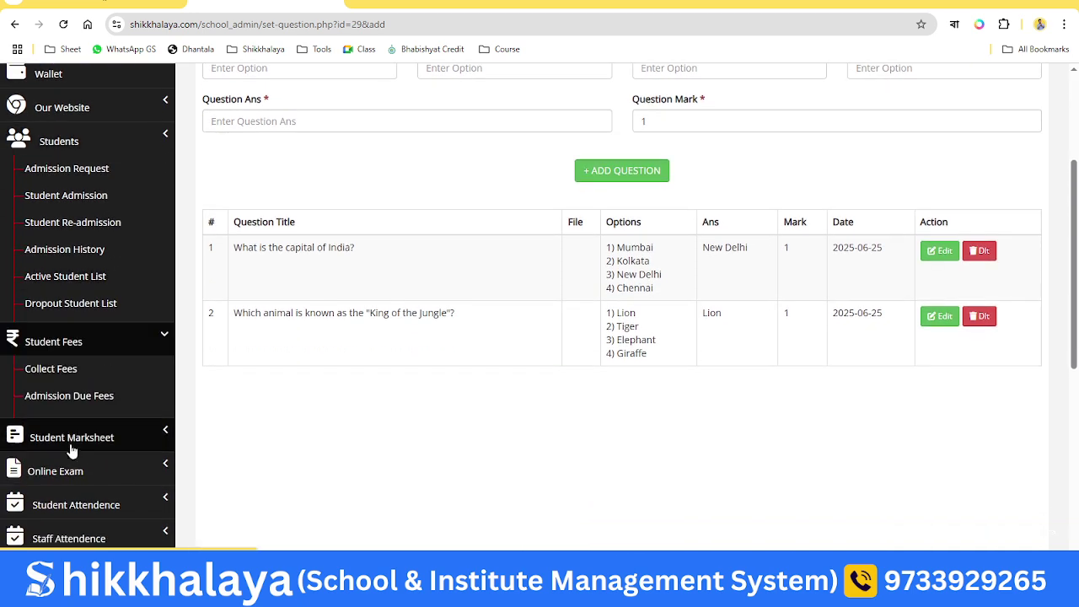
pyautogui.click(74, 413)
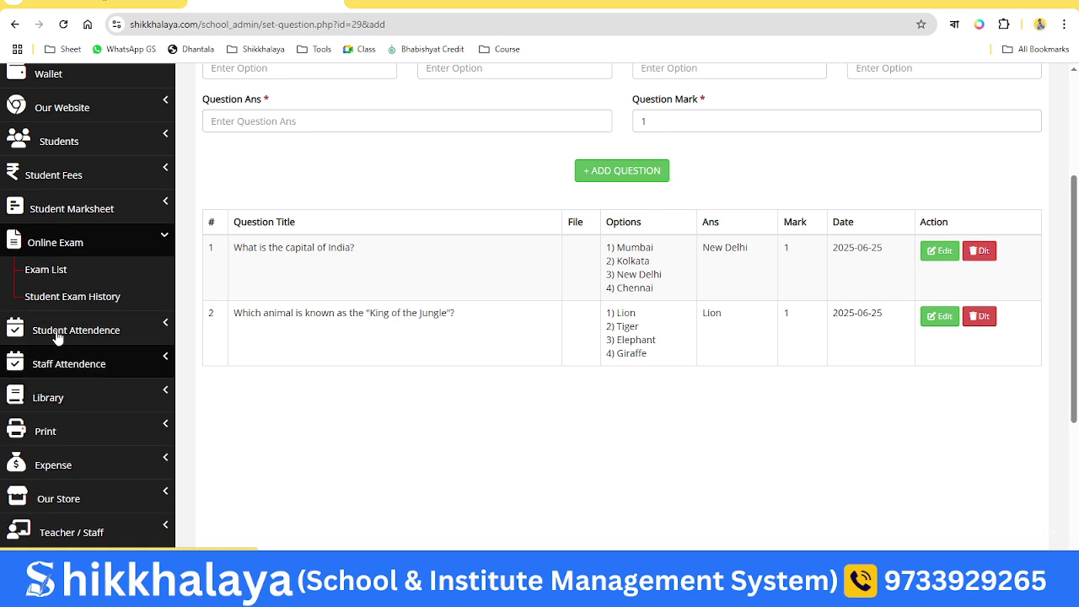
pyautogui.click(45, 270)
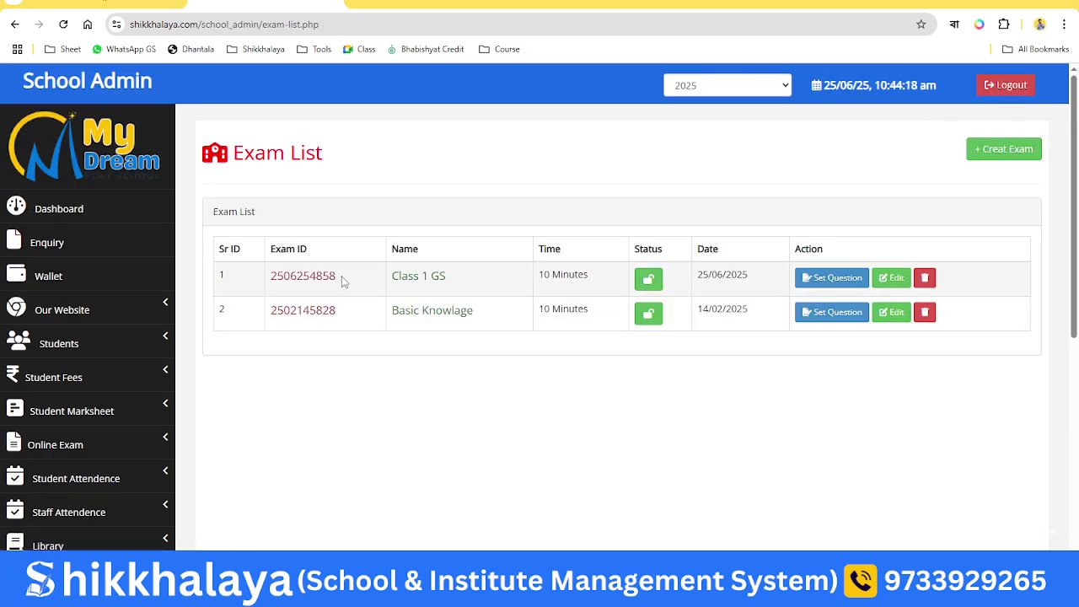
pyautogui.moveTo(338, 276); pyautogui.dragTo(268, 276)
pyautogui.hotkey('ctrl', 'c')
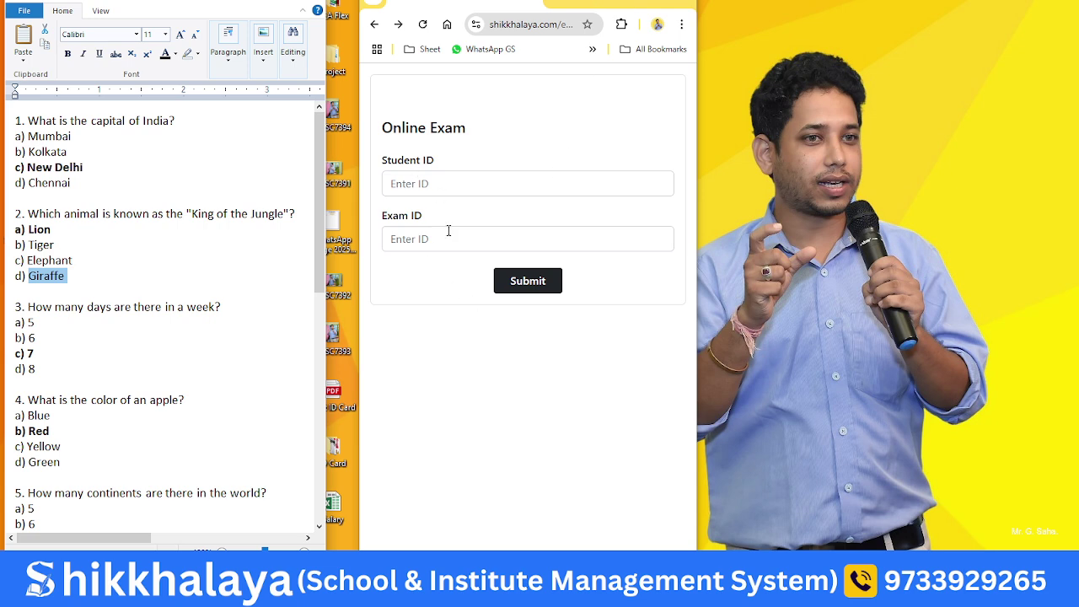
pyautogui.click(483, 180)
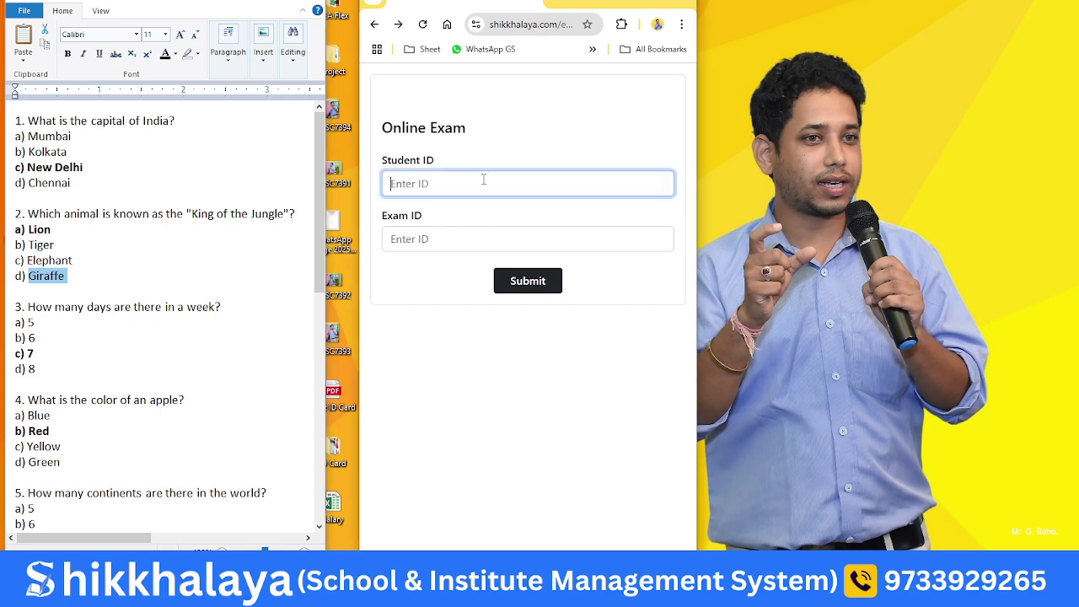
pyautogui.click(439, 231)
pyautogui.click(449, 182)
pyautogui.click(403, 237)
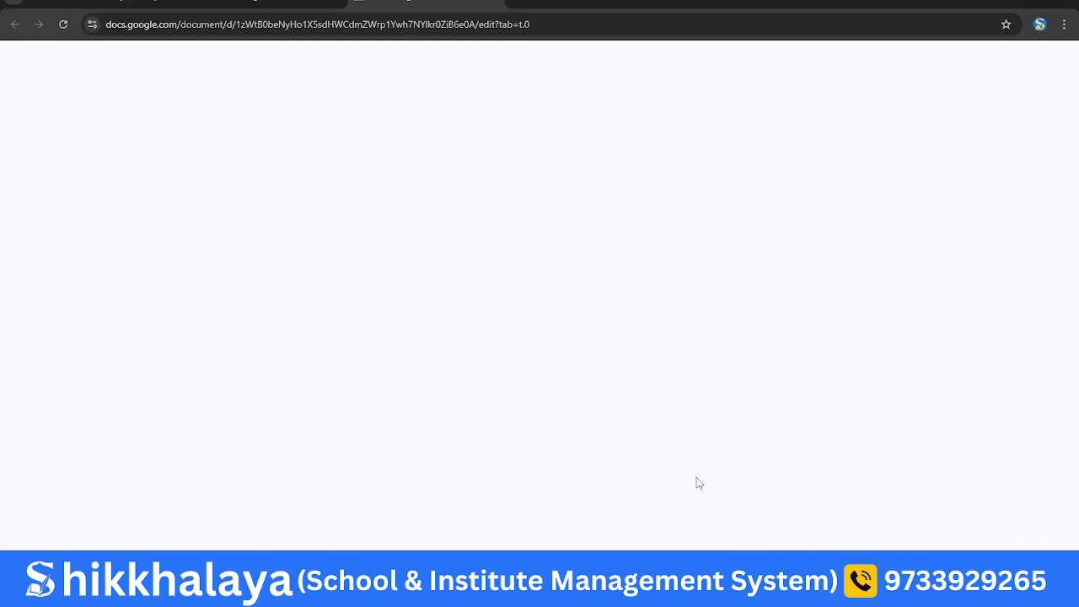
# Switch back to the school admin portal window and open the list of active students
pyautogui.moveTo(641, 594)
pyautogui.click(552, 531)
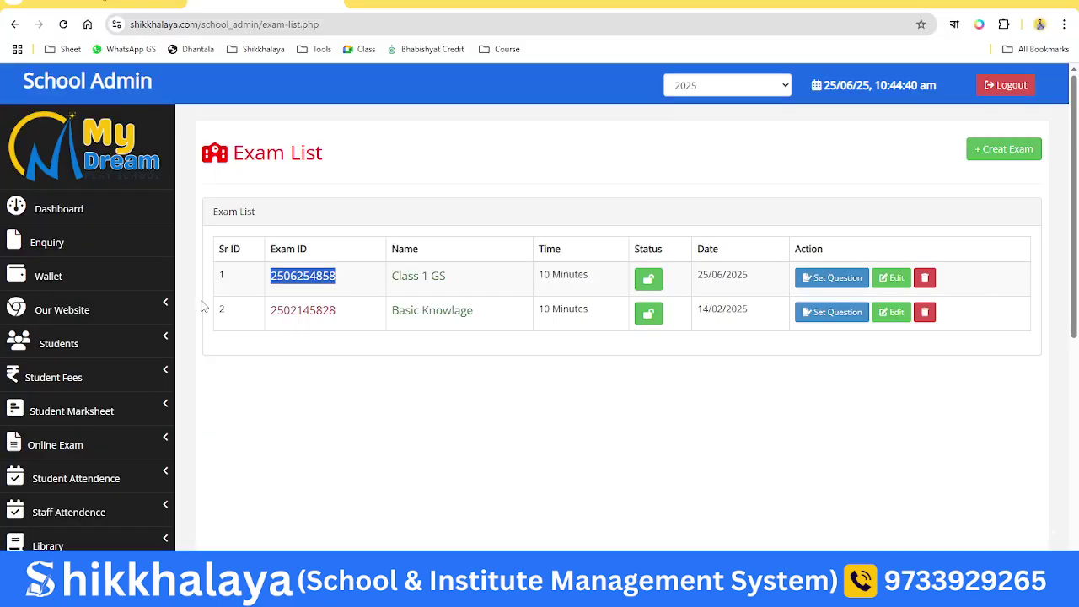
pyautogui.click(70, 344)
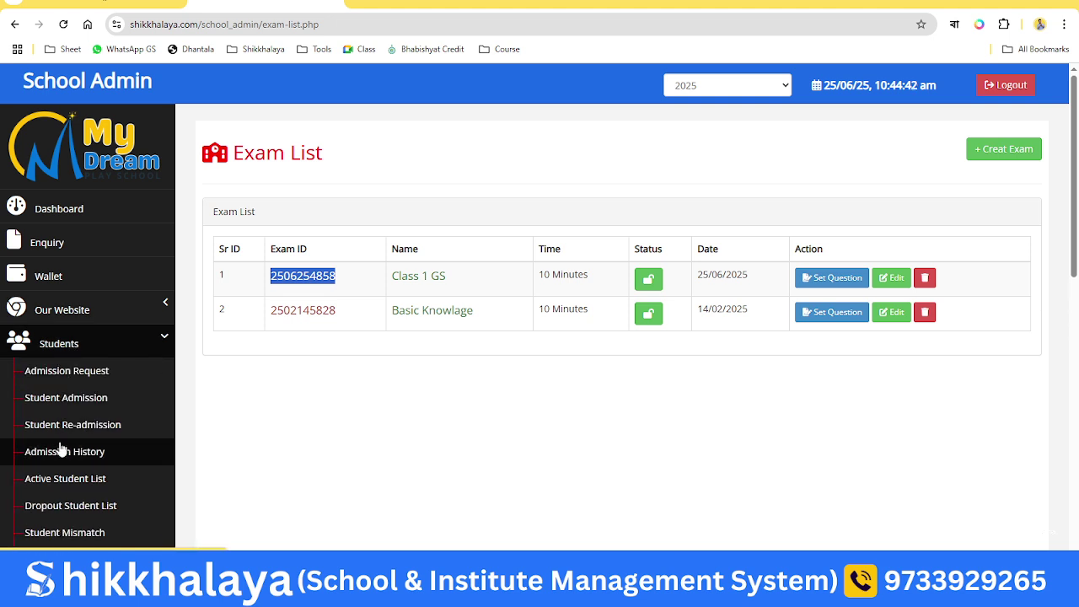
pyautogui.click(54, 483)
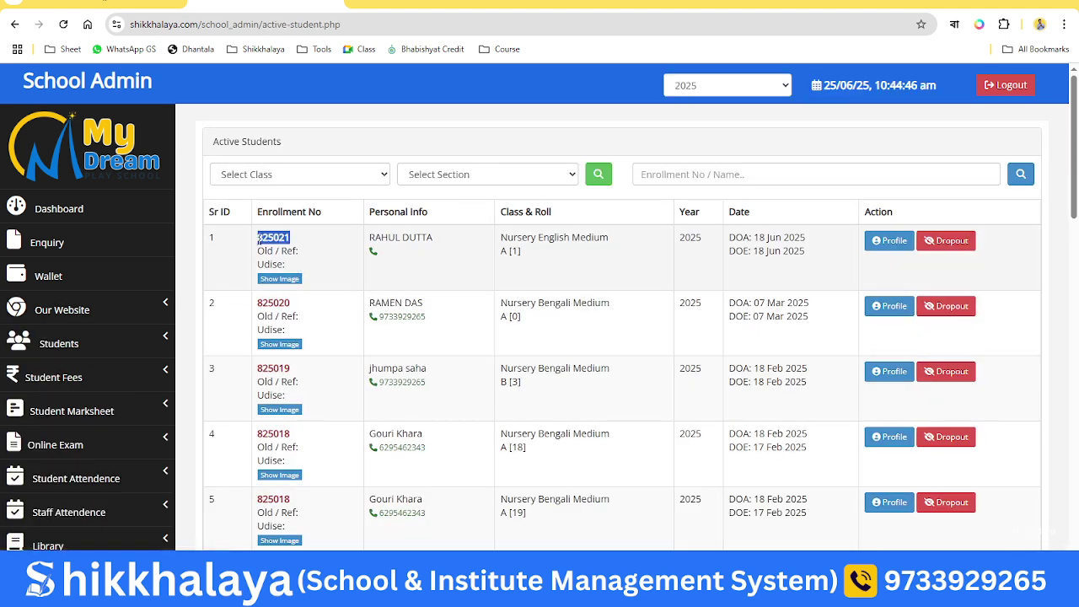
# Switch to the exam login window and enter the first active student's enrollment number as the Student ID
pyautogui.hotkey('alt', 'Tab')
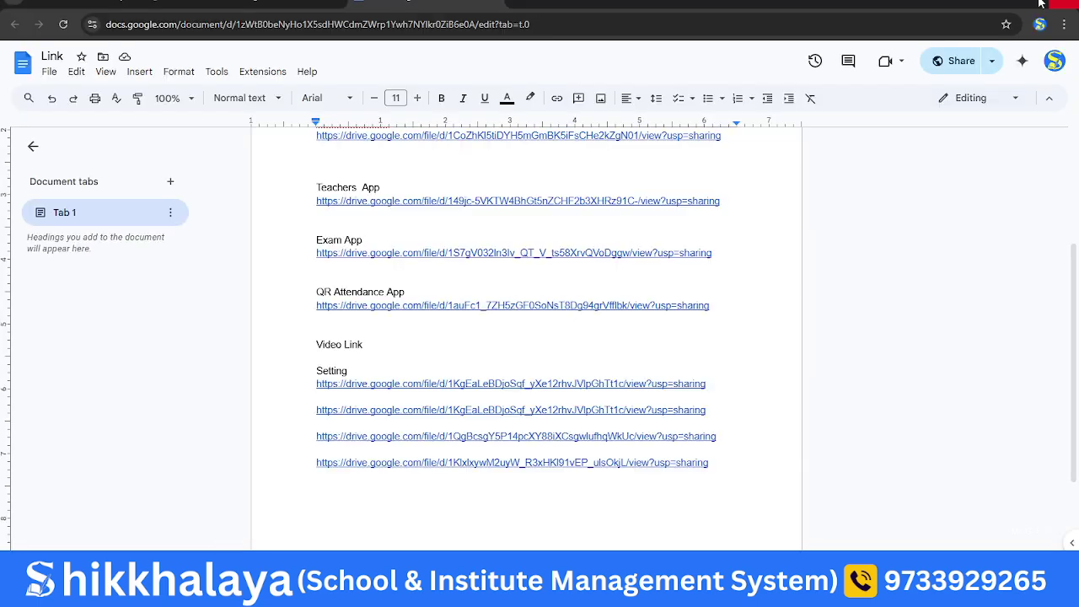
pyautogui.click(1003, 1)
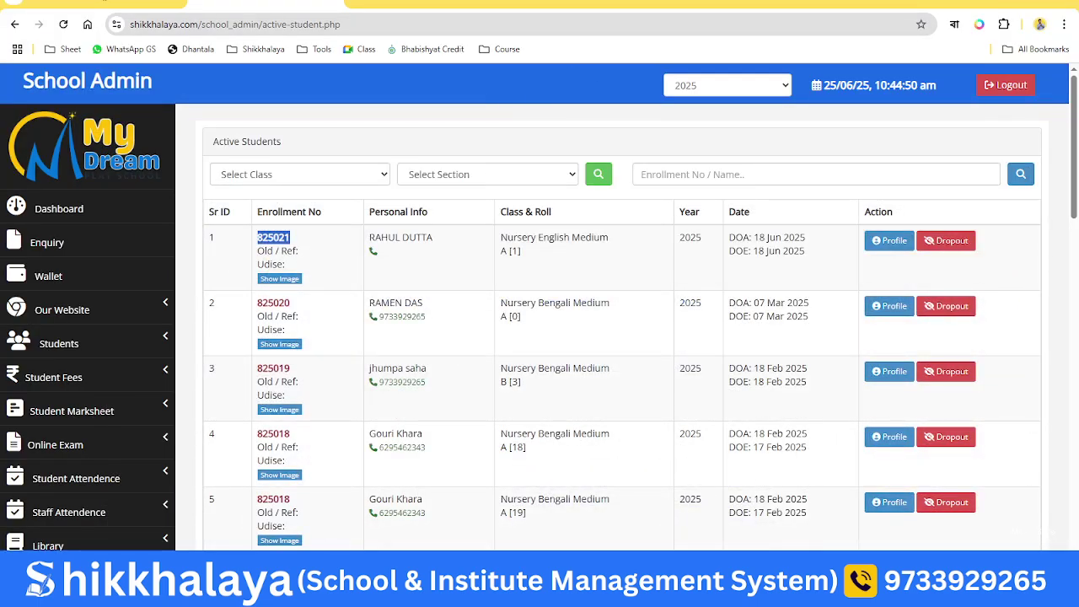
pyautogui.moveTo(575, 516)
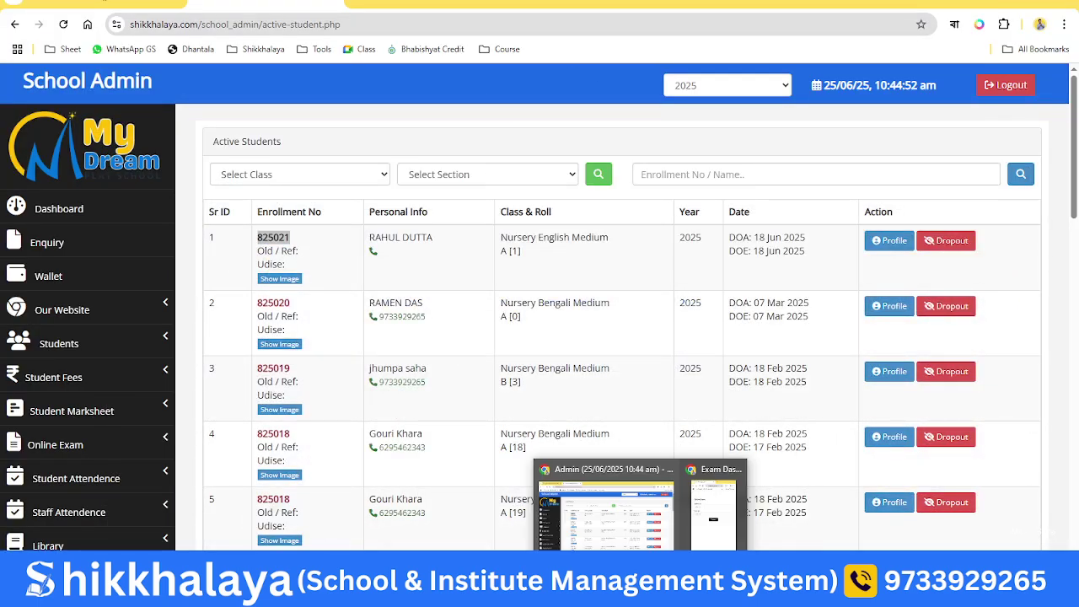
pyautogui.click(698, 523)
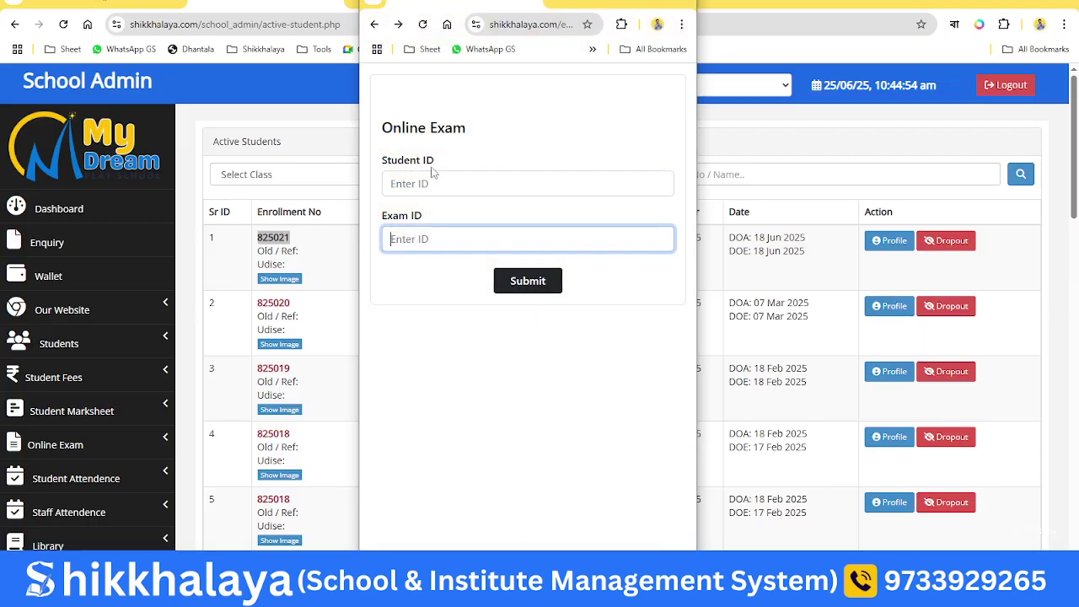
pyautogui.click(426, 177)
pyautogui.write('825021')
pyautogui.click(417, 241)
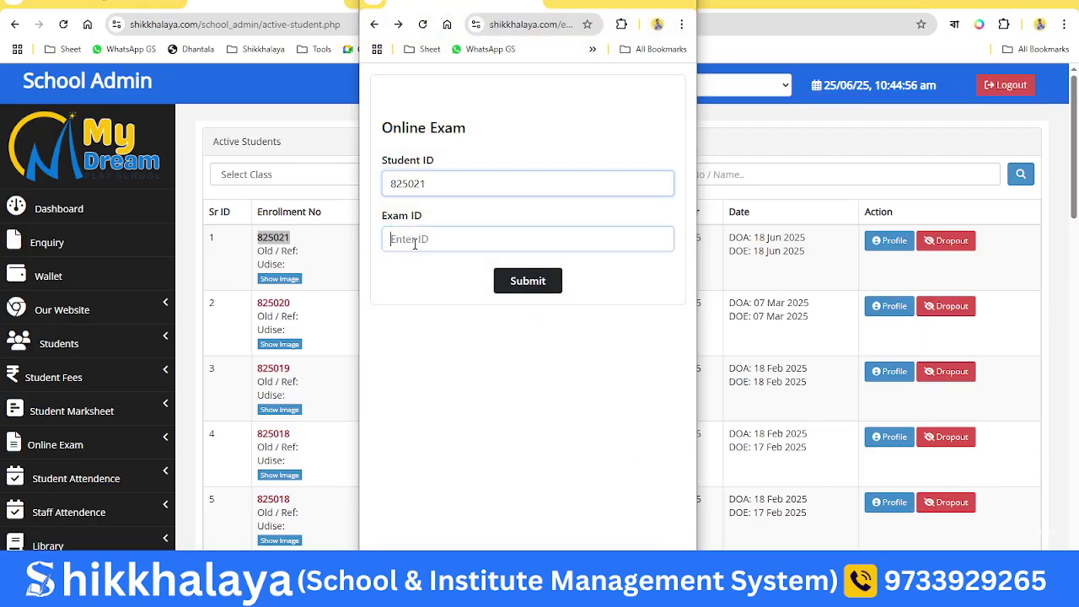
# Return to the school admin portal, open the online exam list and copy the exam ID of Class 1 GS
pyautogui.click(333, 270)
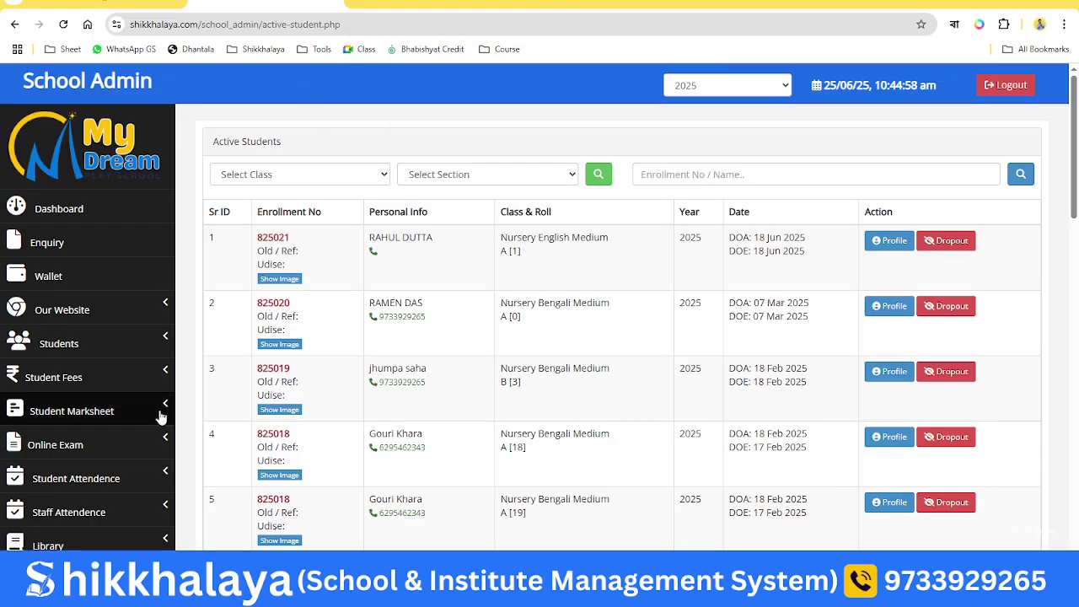
pyautogui.click(80, 442)
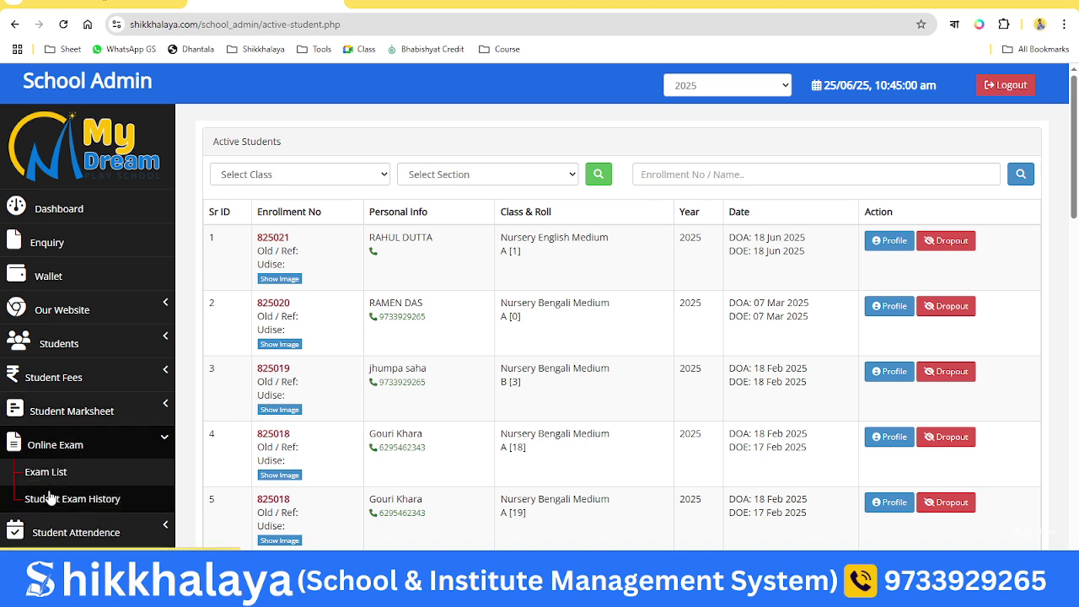
pyautogui.click(51, 474)
pyautogui.moveTo(340, 279); pyautogui.dragTo(261, 290)
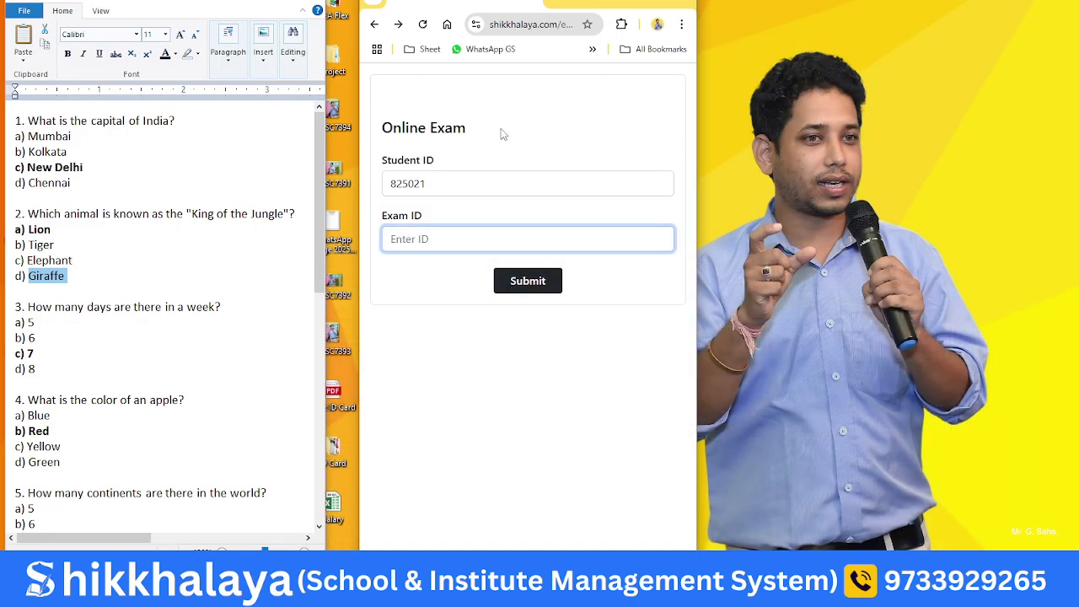
# Paste the Class 1 GS exam ID into the Online Exam form, remove its leading spaces and submit the form
pyautogui.hotkey('ctrl', 'v')
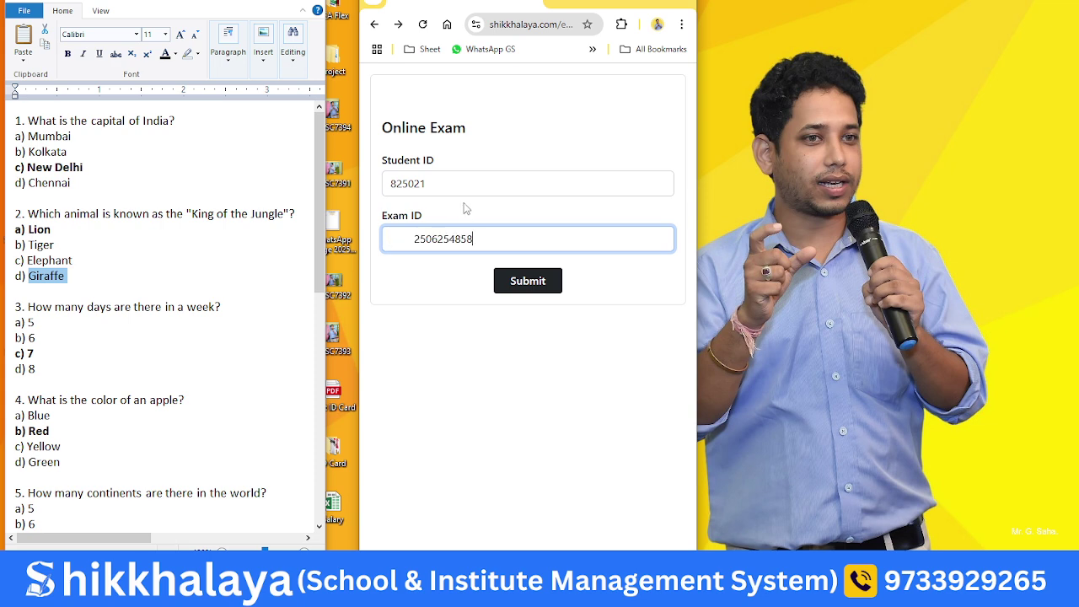
pyautogui.moveTo(414, 239); pyautogui.dragTo(346, 244)
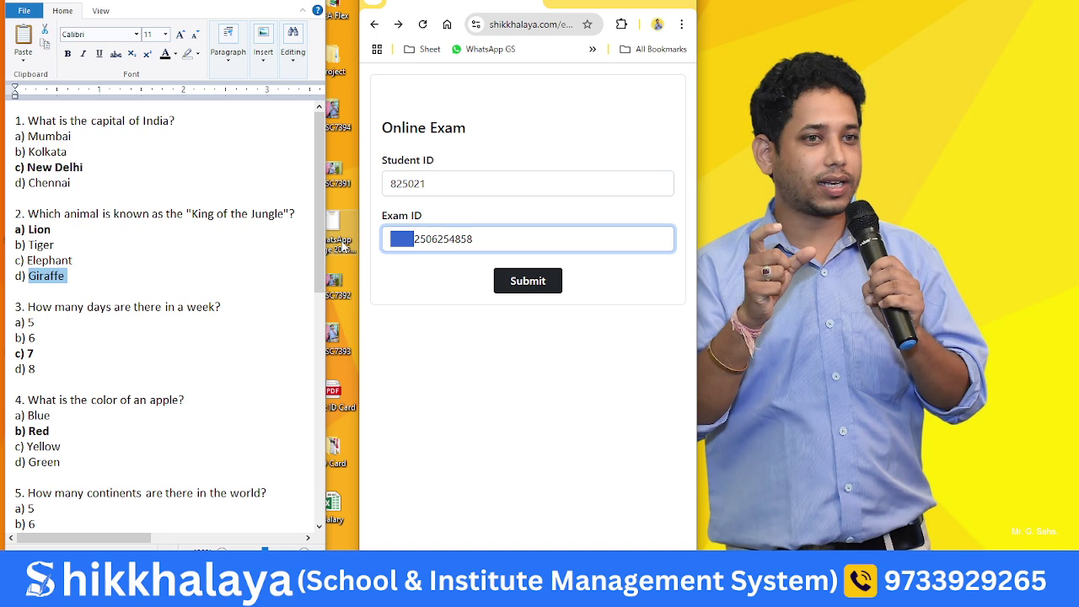
pyautogui.press('BackSpace')
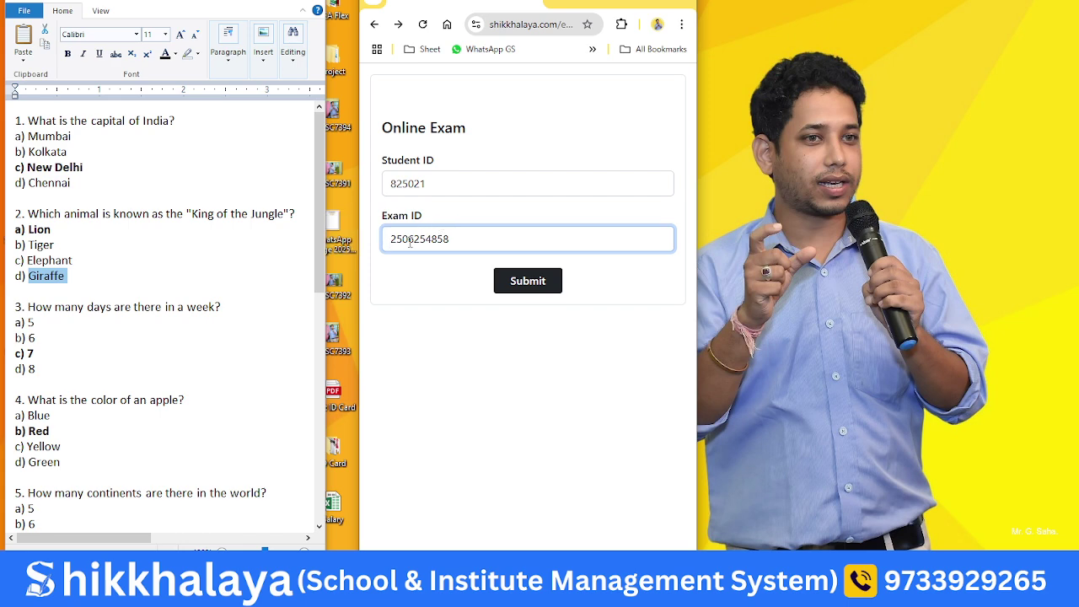
pyautogui.click(519, 282)
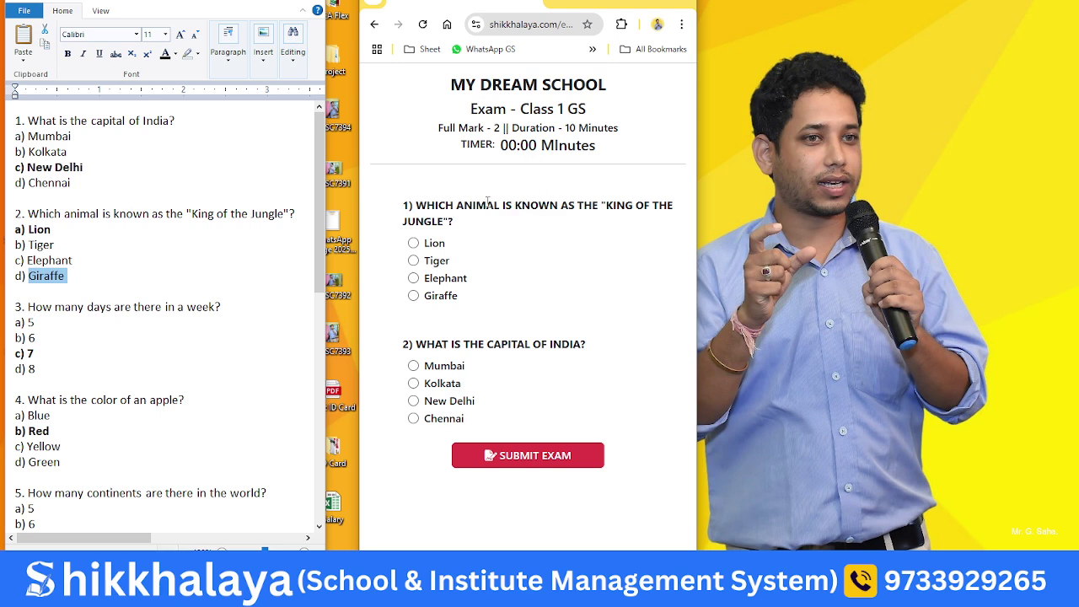
# Answer "Lion" for the King of the Jungle question and "Kolkata" for the capital of India, and submit the exam
pyautogui.click(414, 244)
pyautogui.click(413, 384)
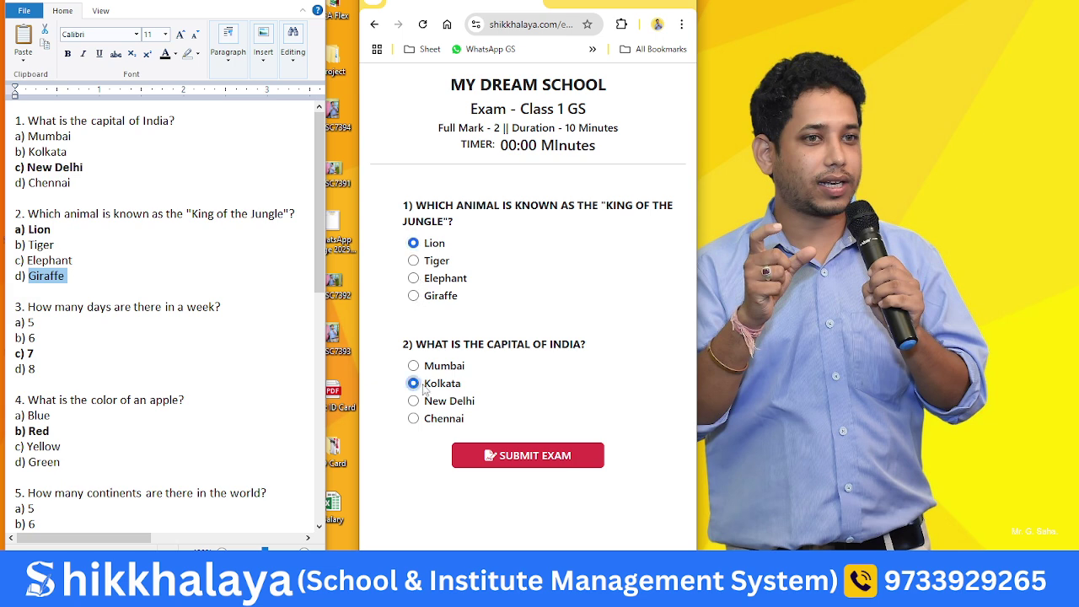
pyautogui.click(534, 468)
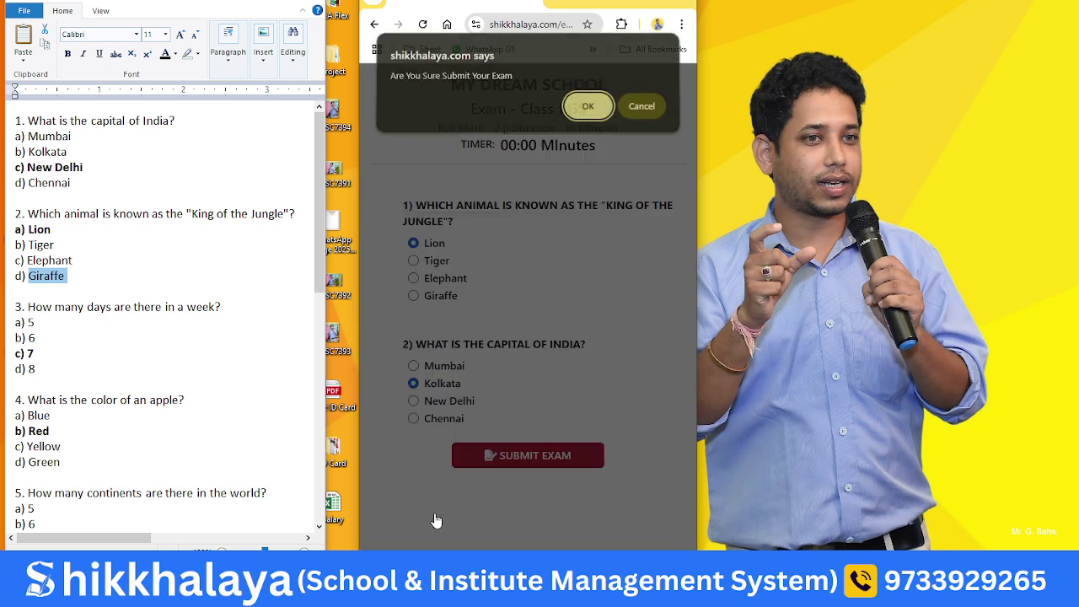
pyautogui.click(580, 113)
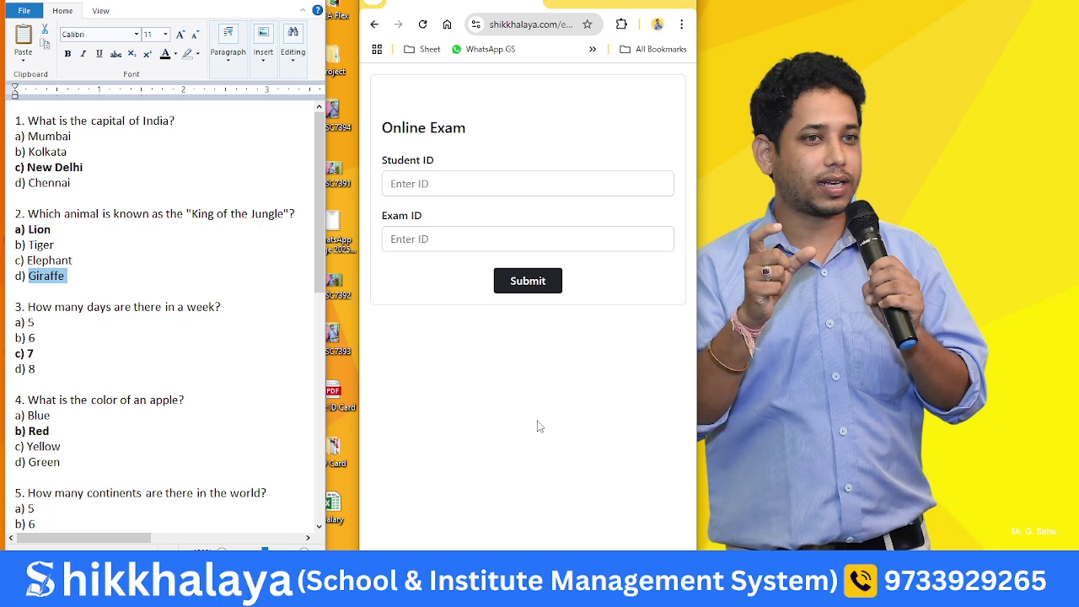
# Minimize the exam window, switch to the school admin portal and open the student exam history
pyautogui.click(620, 3)
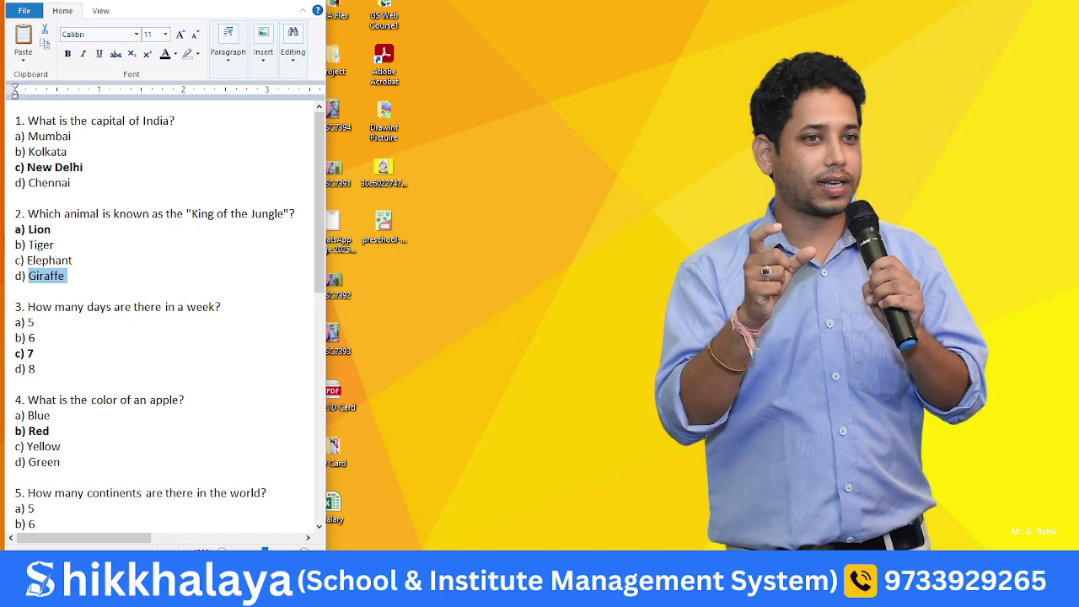
pyautogui.moveTo(640, 582)
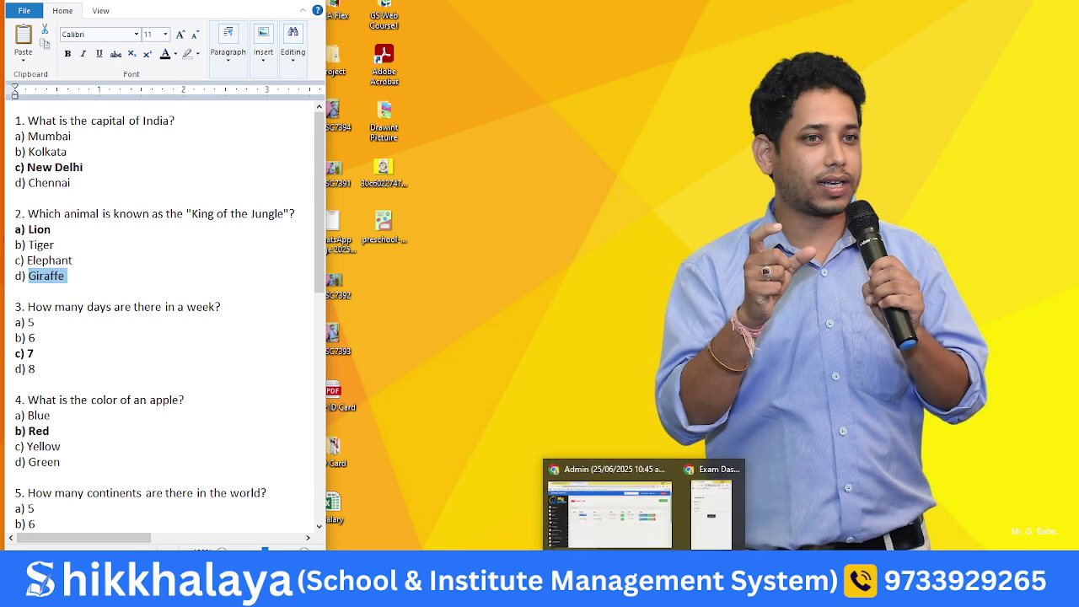
pyautogui.click(605, 506)
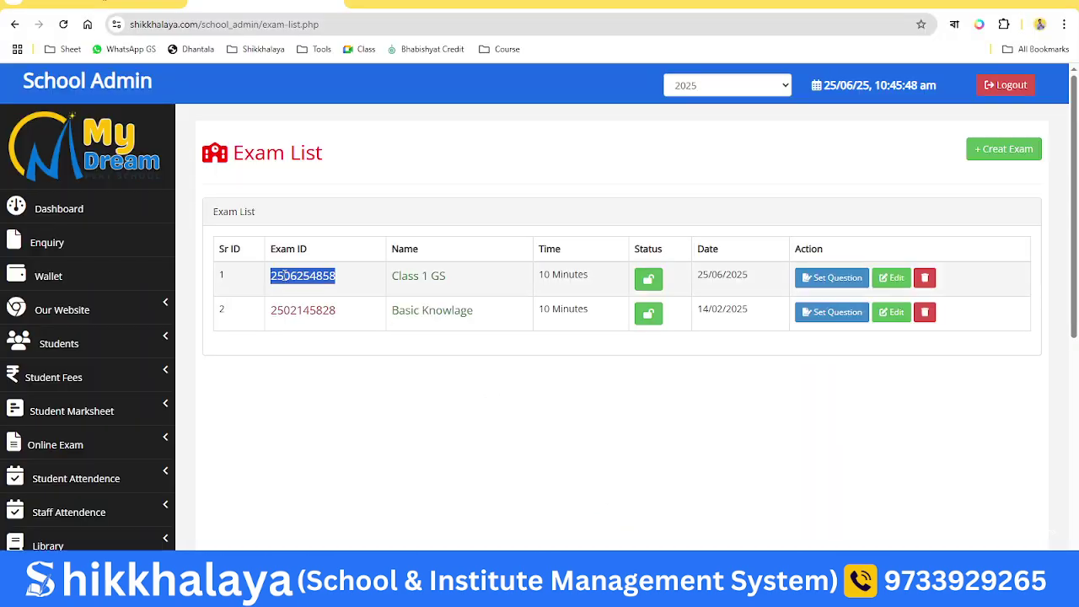
pyautogui.click(84, 444)
pyautogui.scroll(-1, 84, 443)
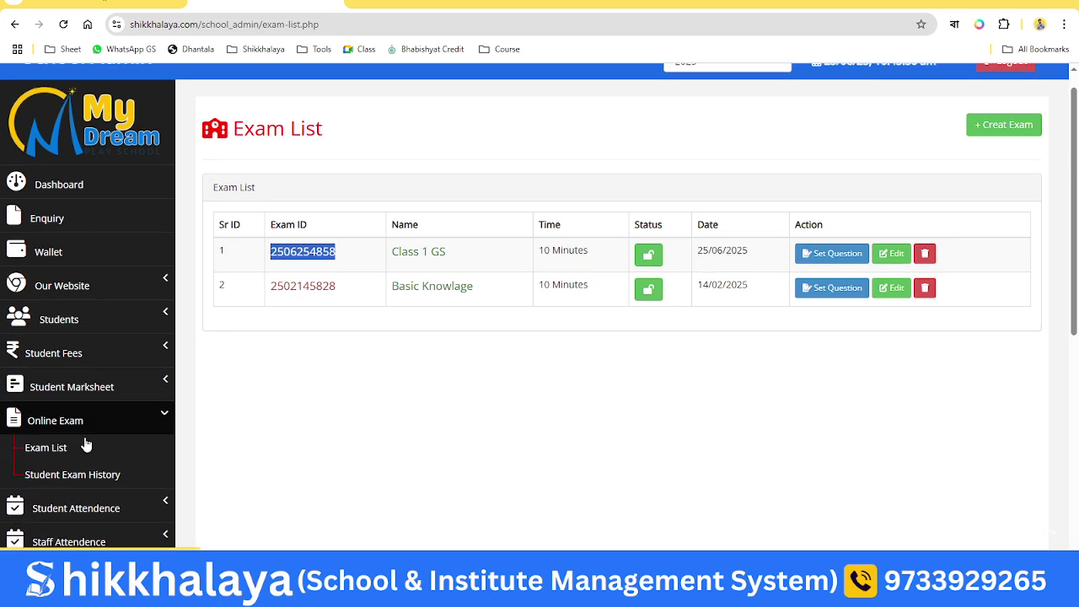
pyautogui.click(67, 434)
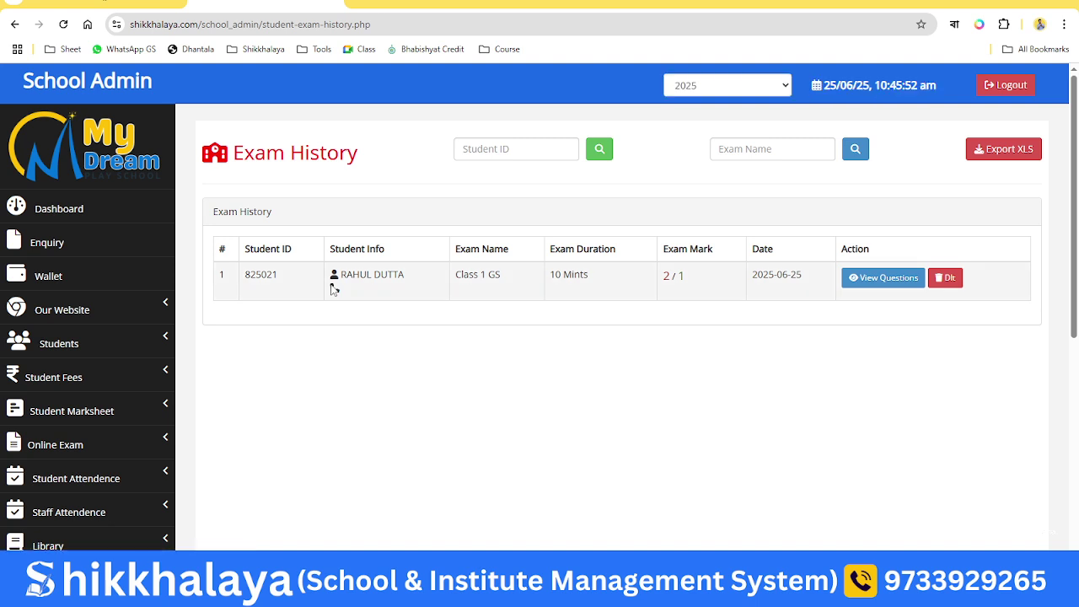